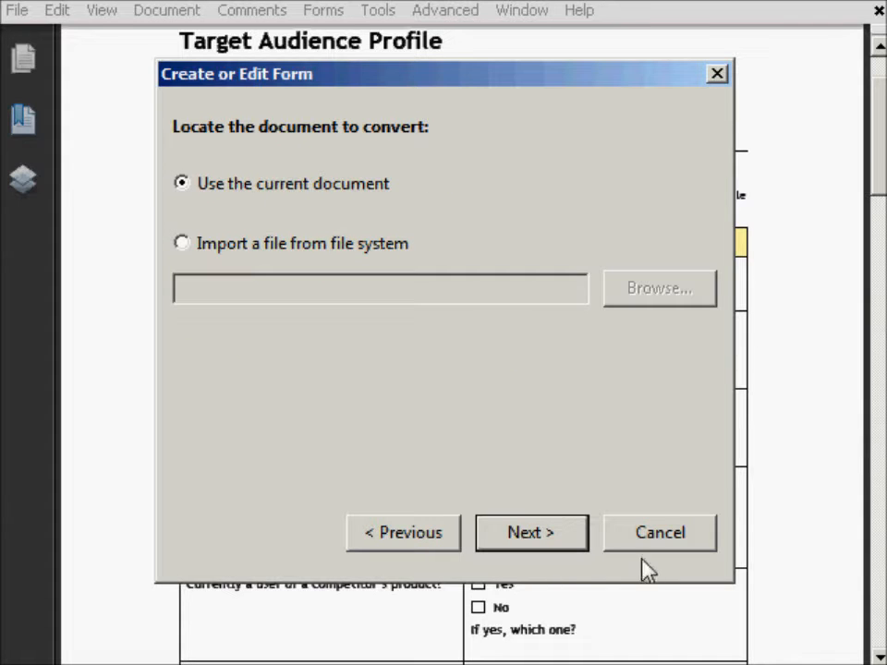
- Create a form from the current document and dismiss the form editing welcome message
{"action": "left_click", "coordinate": [578, 544]}
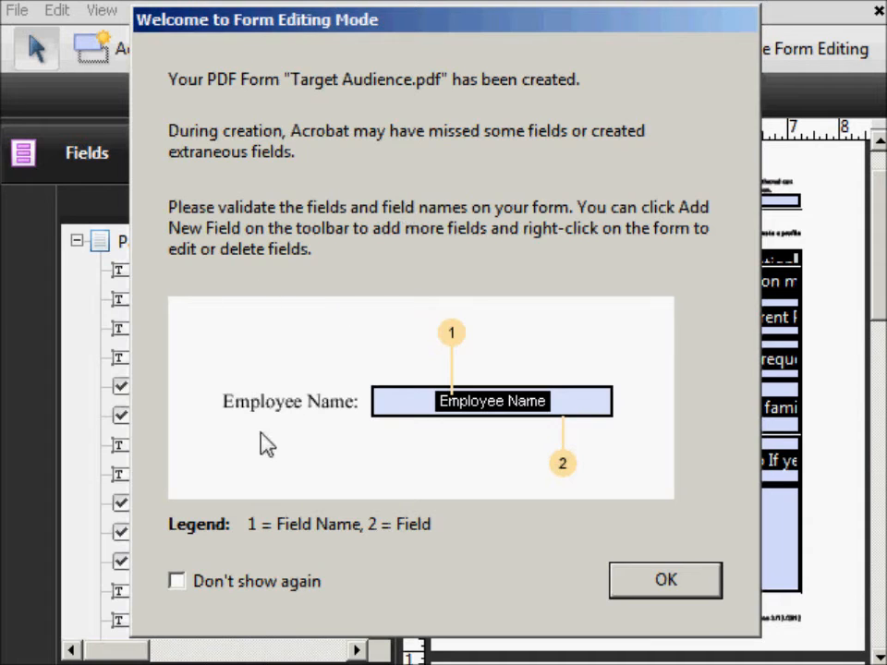
{"action": "left_click", "coordinate": [656, 582]}
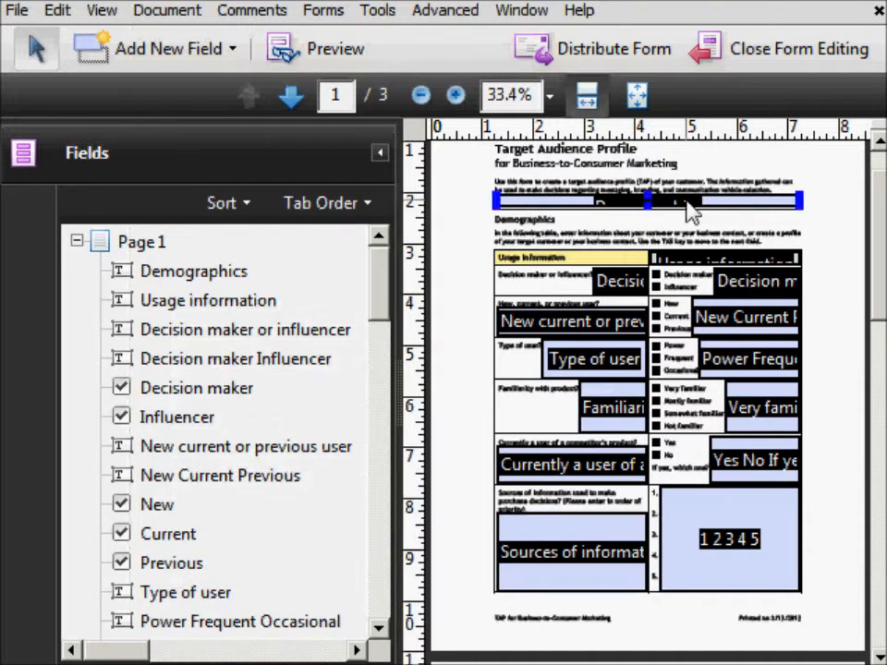
- Examine the automatically detected fields on page 1 of the form
{"action": "left_click_drag", "start_coordinate": [393, 384], "coordinate": [379, 386]}
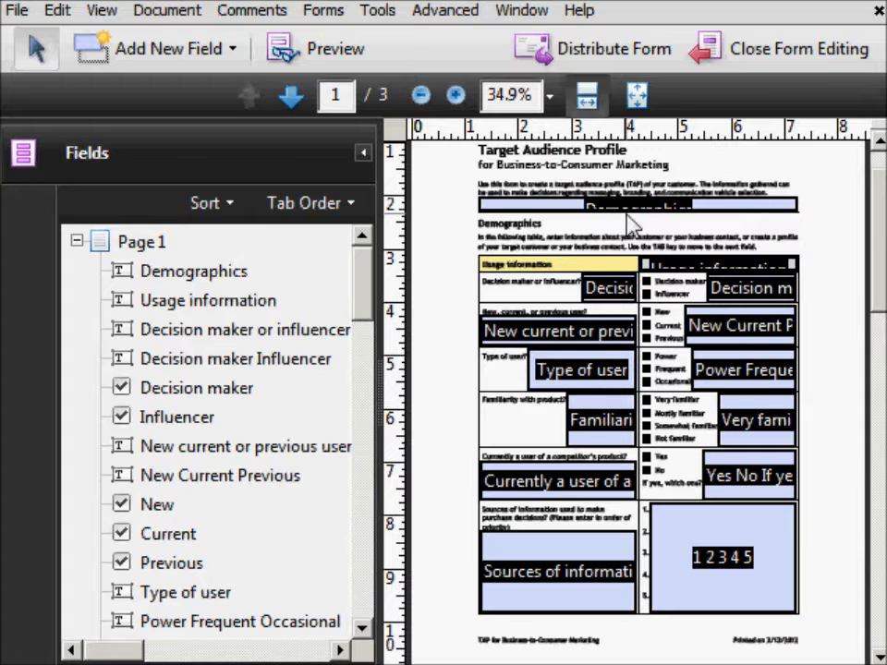
{"action": "left_click", "coordinate": [701, 535]}
{"action": "left_click", "coordinate": [714, 475]}
{"action": "left_click", "coordinate": [737, 407]}
{"action": "left_click", "coordinate": [729, 365]}
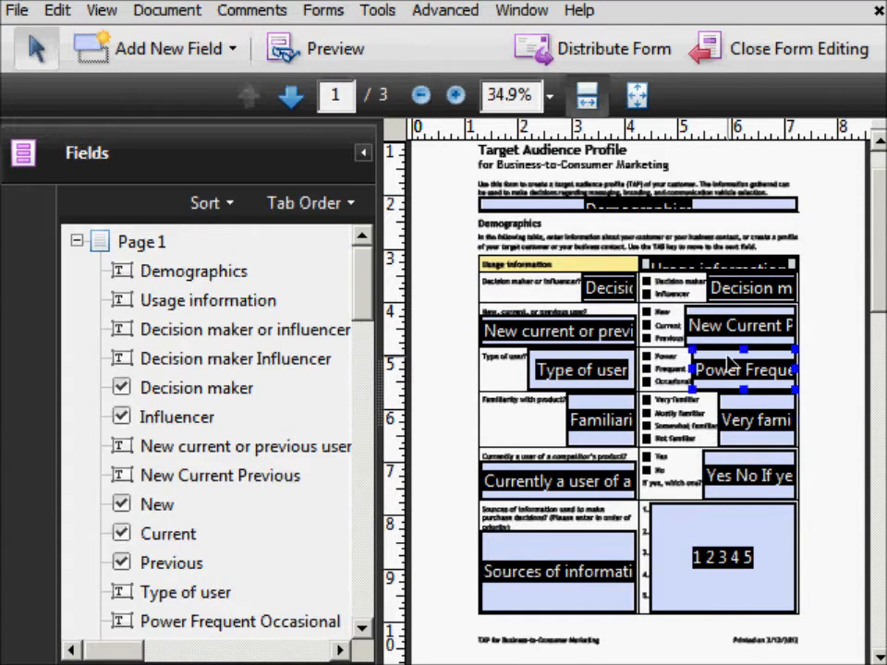
{"action": "left_click", "coordinate": [736, 519]}
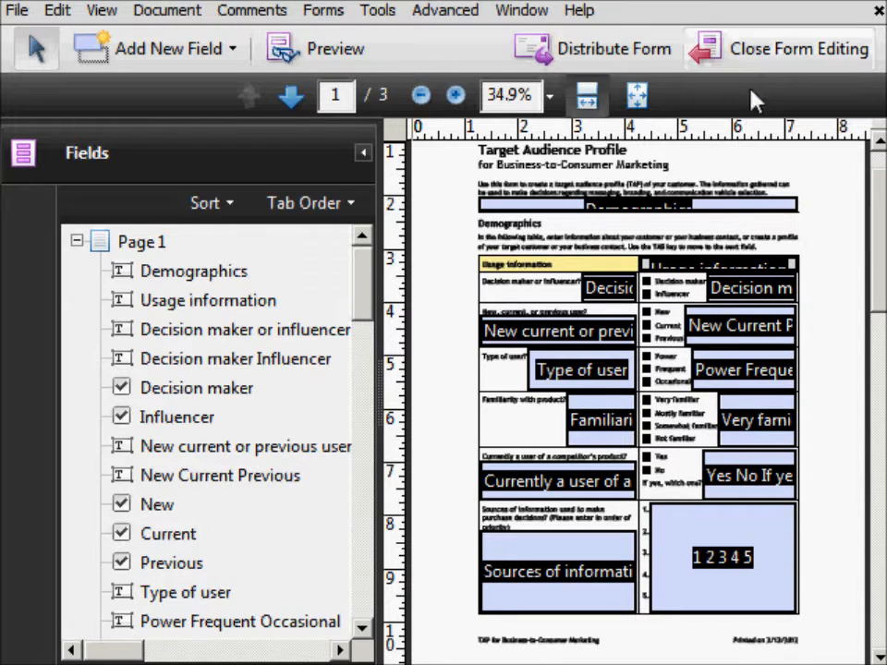
- Delete the Demographics text field from the form
{"action": "left_click", "coordinate": [510, 205]}
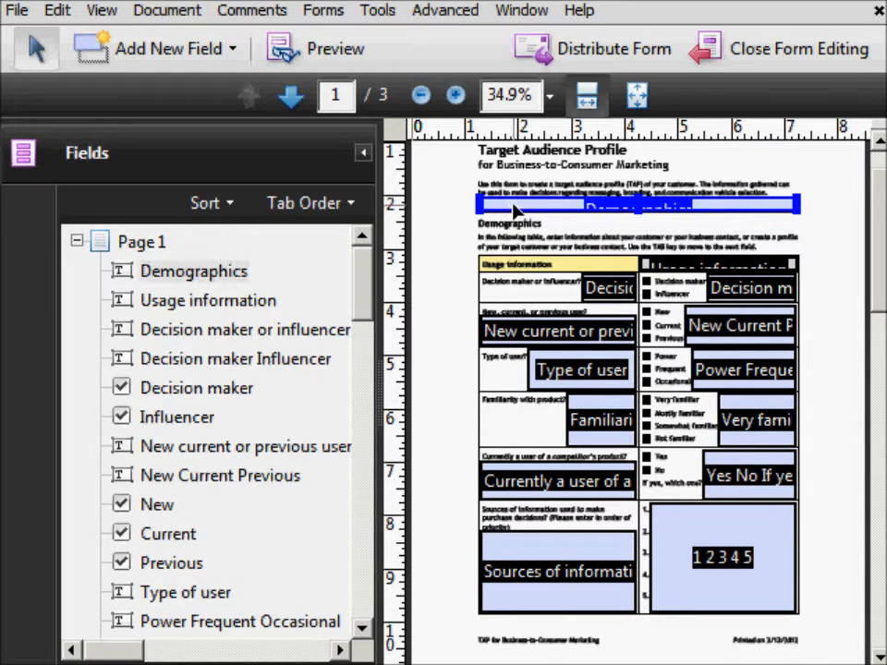
{"action": "left_click", "coordinate": [185, 273]}
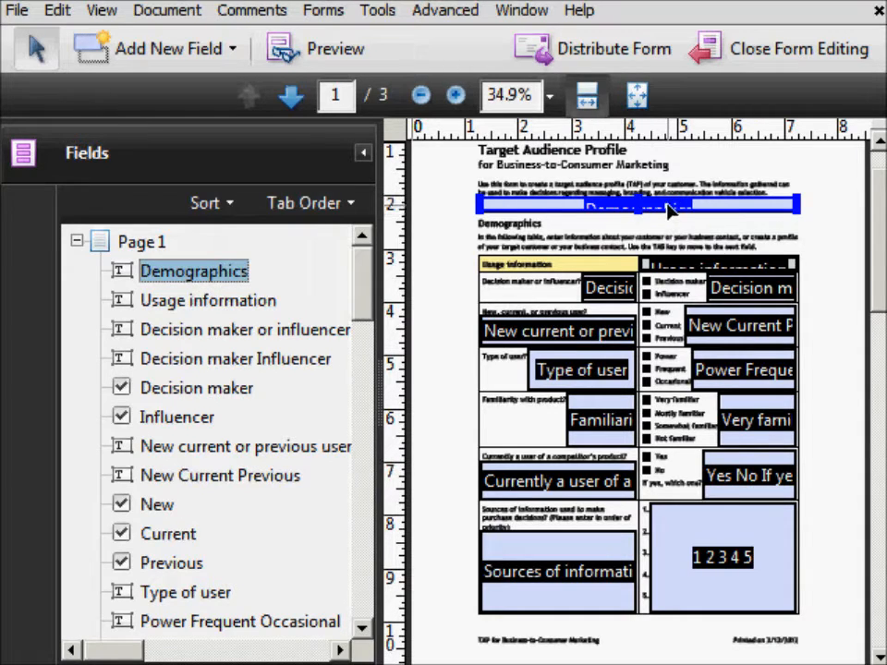
{"action": "right_click", "coordinate": [555, 213]}
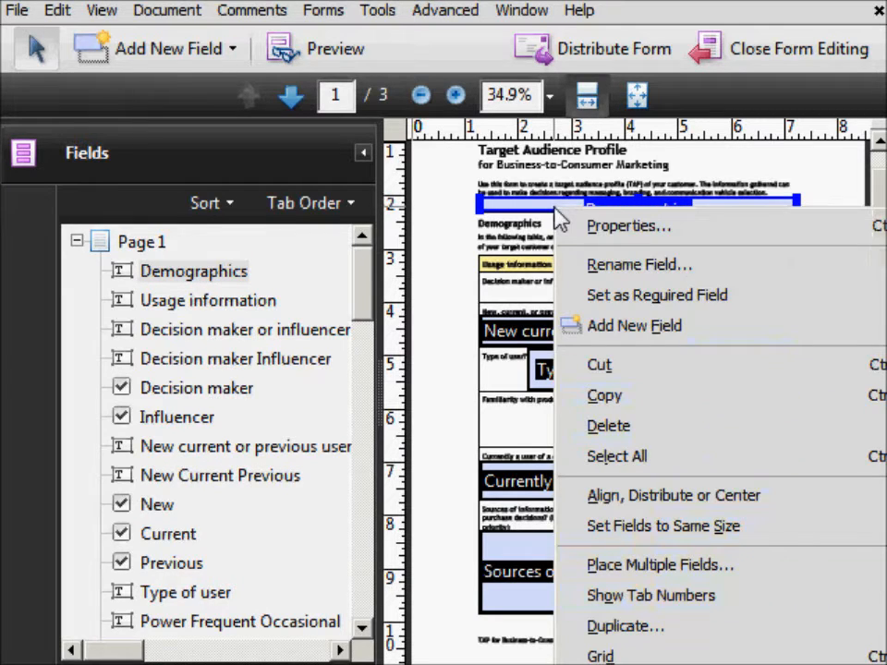
{"action": "left_click", "coordinate": [637, 429]}
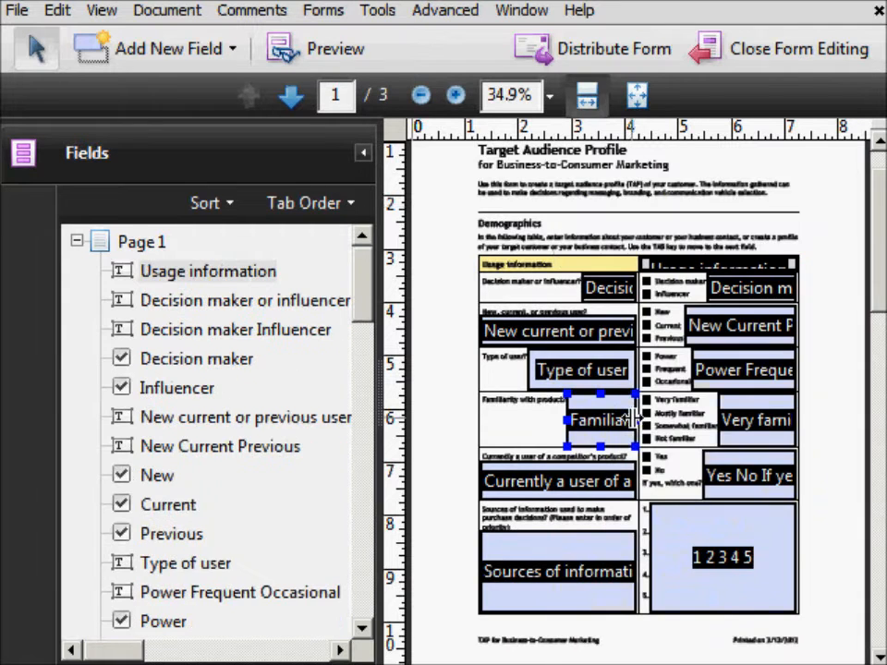
- Delete the Usage information text field
{"action": "left_click", "coordinate": [227, 278]}
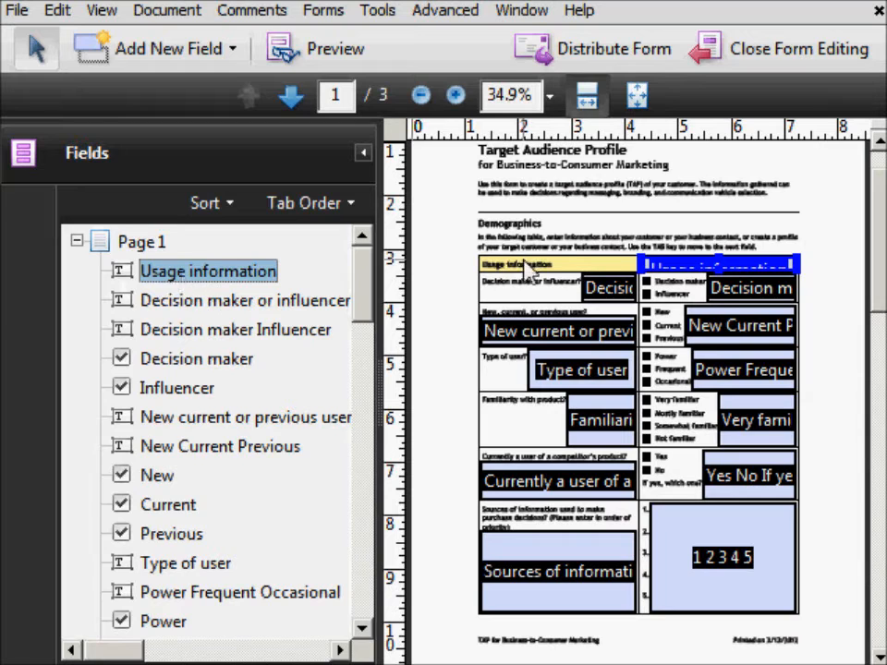
{"action": "right_click", "coordinate": [238, 269]}
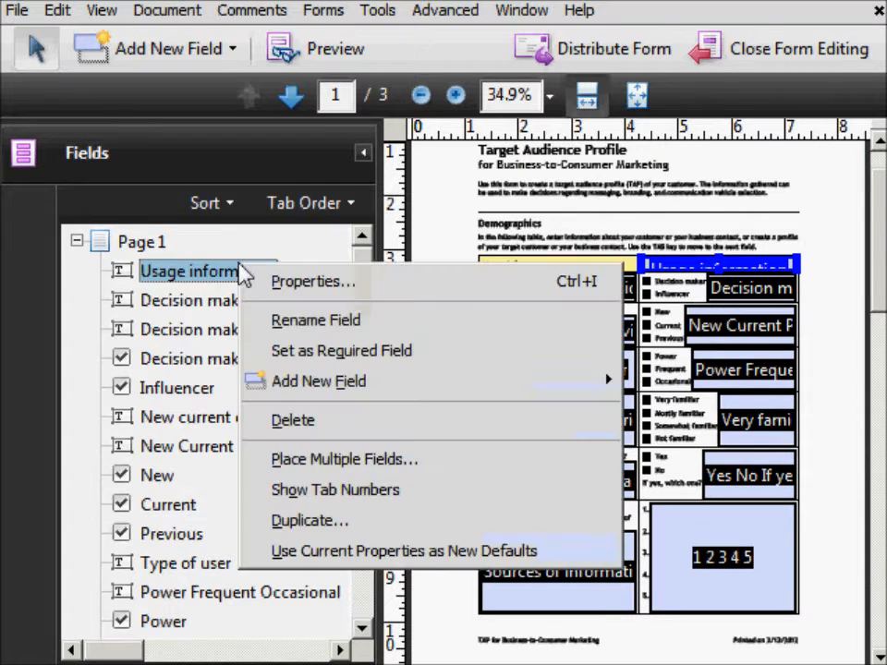
{"action": "left_click", "coordinate": [293, 422]}
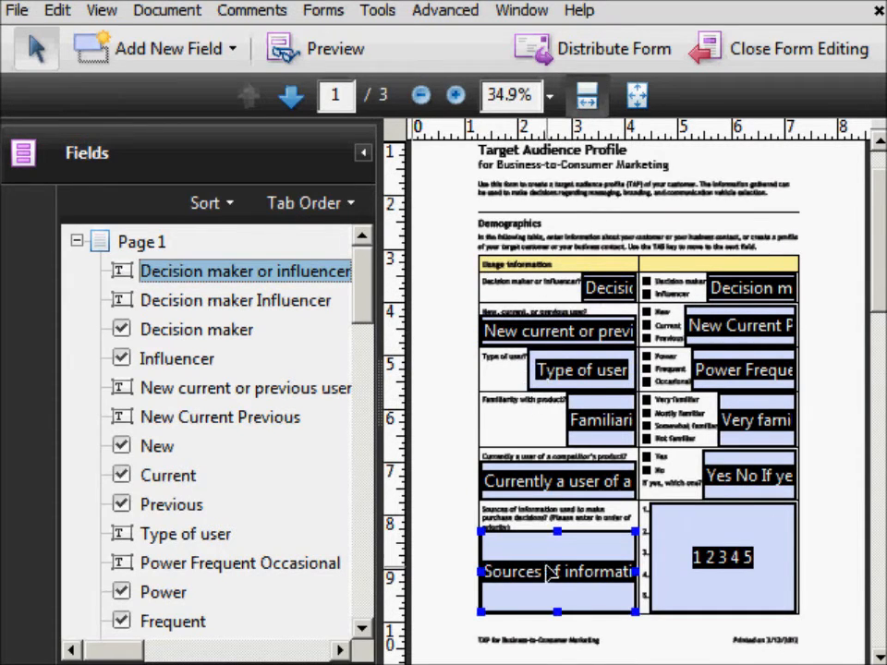
- Delete the Decision maker or influencer, New current or previous user, and Type of user text fields
{"action": "right_click", "coordinate": [599, 294]}
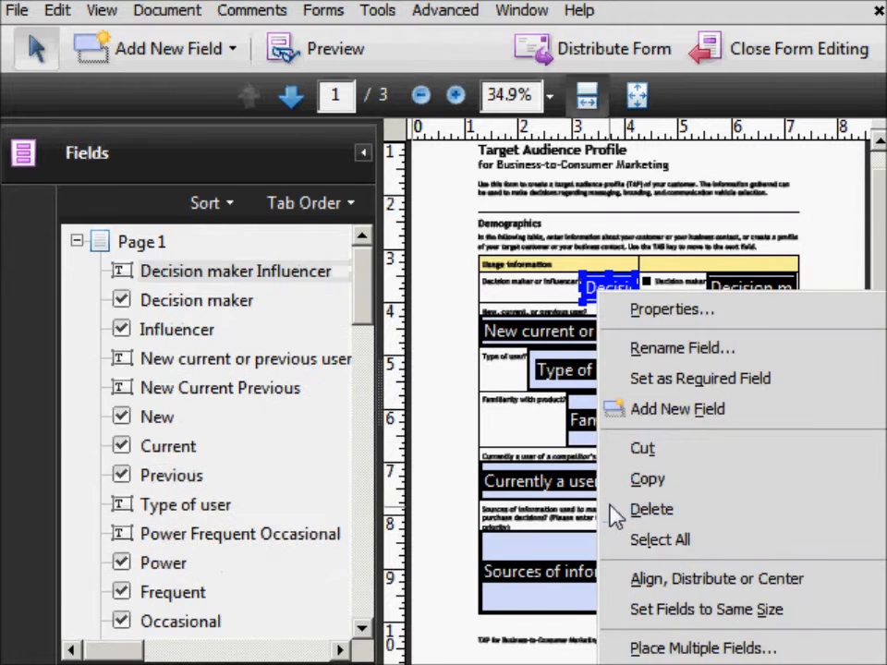
{"action": "left_click", "coordinate": [637, 509]}
{"action": "right_click", "coordinate": [570, 329]}
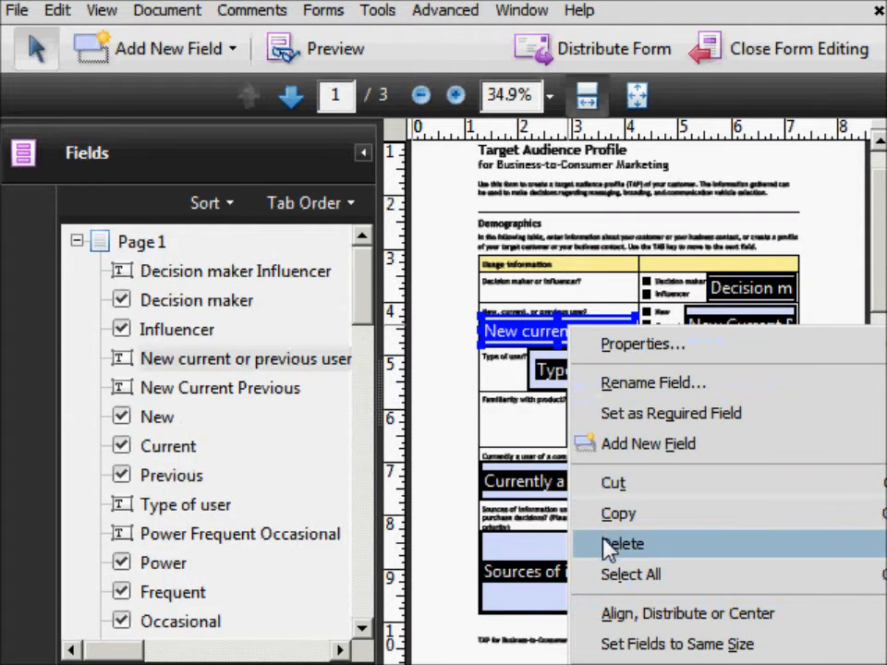
{"action": "left_click", "coordinate": [610, 545]}
{"action": "right_click", "coordinate": [585, 368]}
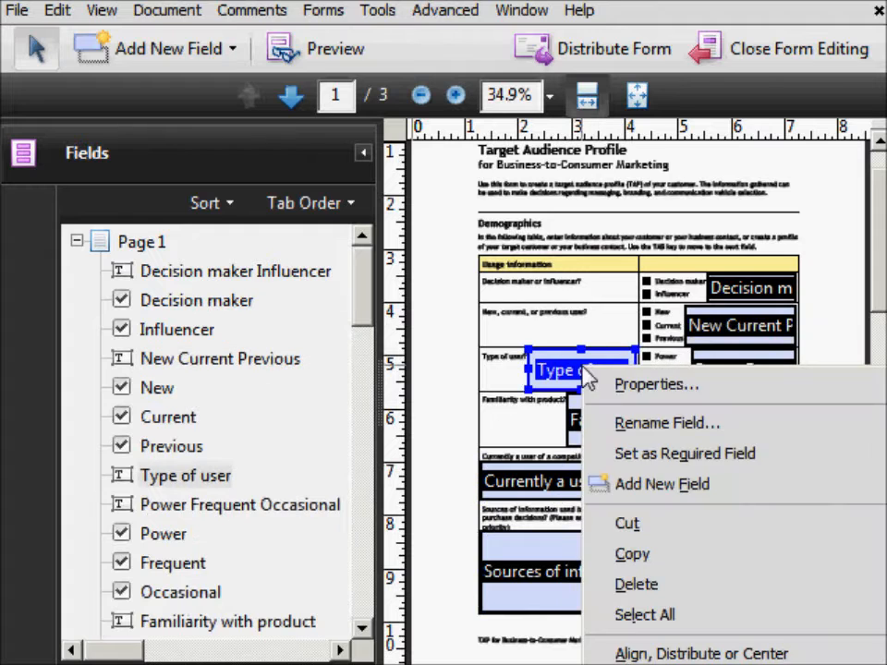
{"action": "left_click", "coordinate": [626, 584]}
- Delete the Familiarity with product, Currently a user of a competitor's product, and Sources of information text fields
{"action": "right_click", "coordinate": [595, 420]}
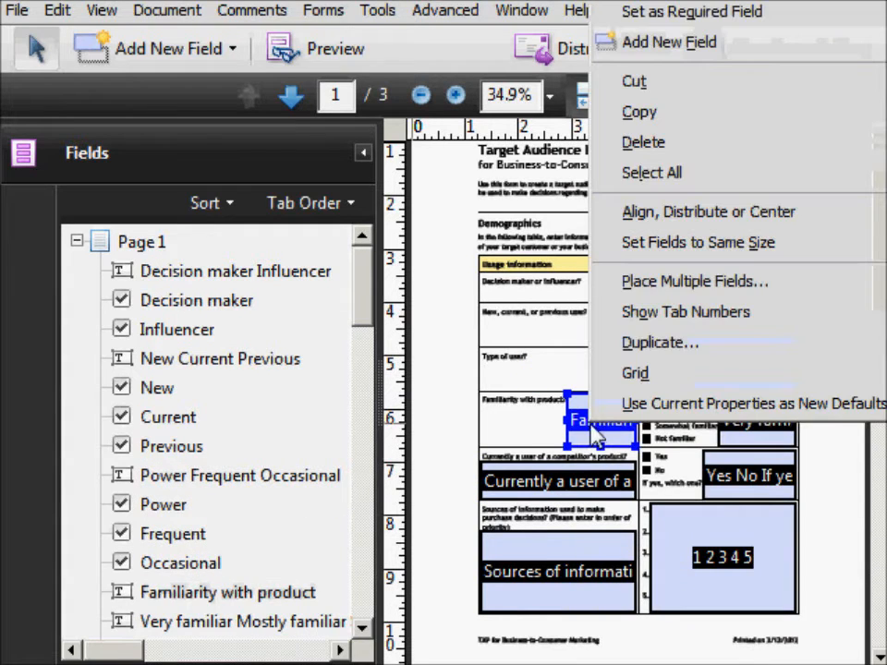
{"action": "left_click", "coordinate": [646, 153]}
{"action": "right_click", "coordinate": [587, 480]}
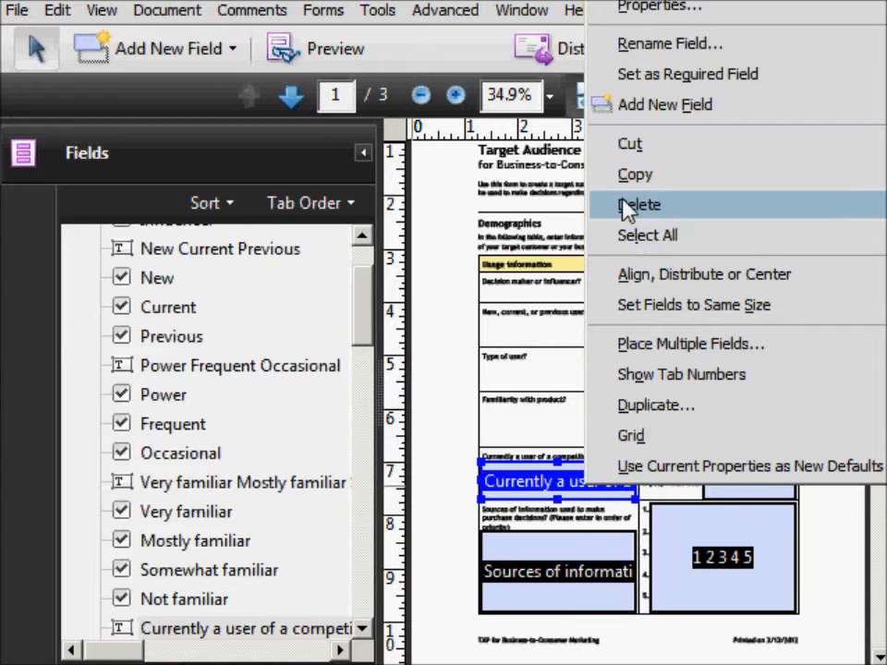
{"action": "left_click", "coordinate": [626, 205]}
{"action": "right_click", "coordinate": [556, 568]}
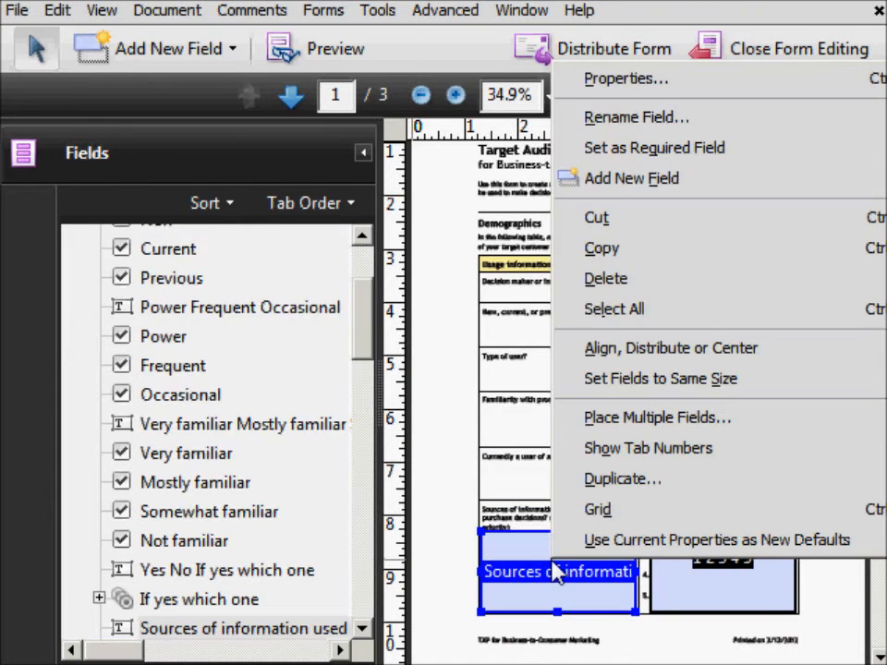
{"action": "left_click", "coordinate": [653, 284]}
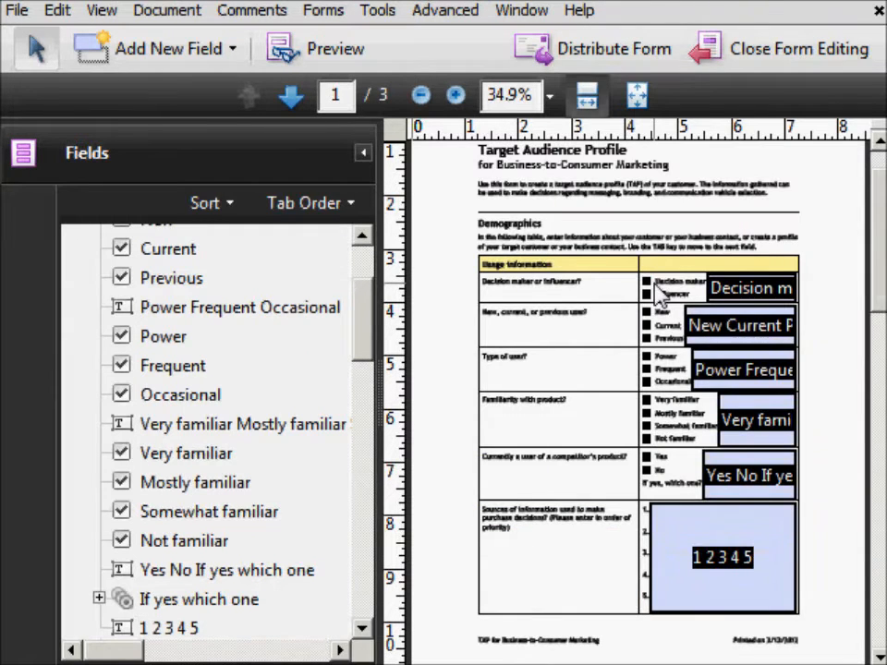
- Zoom to 75% and delete the Decision maker Influencer text field beside the checkboxes
{"action": "left_click", "coordinate": [456, 96]}
{"action": "left_click", "coordinate": [455, 96]}
{"action": "left_click", "coordinate": [456, 96]}
{"action": "left_click_drag", "start_coordinate": [551, 656], "coordinate": [756, 657]}
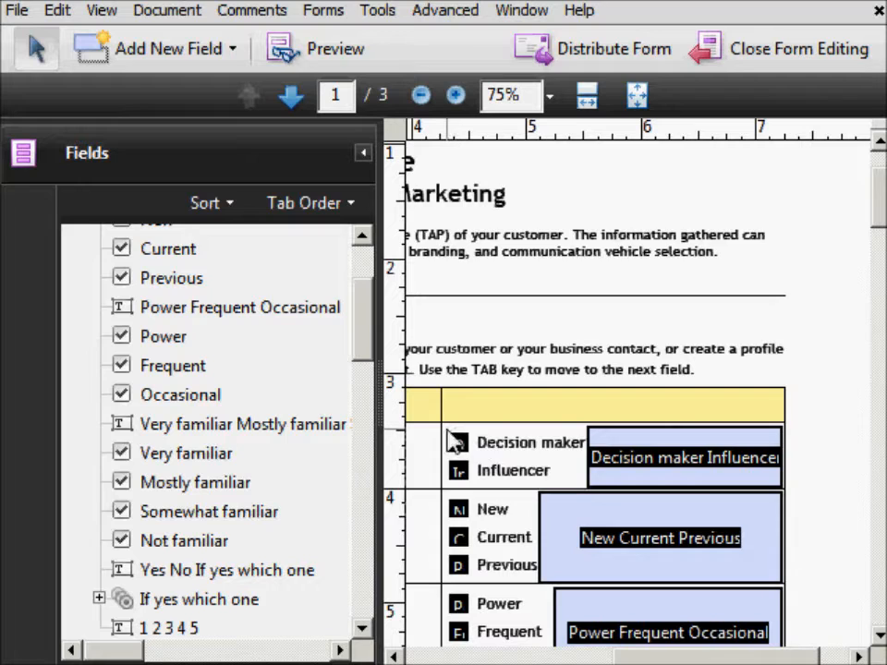
{"action": "scroll", "coordinate": [196, 370], "scroll_direction": "up", "scroll_amount": 2}
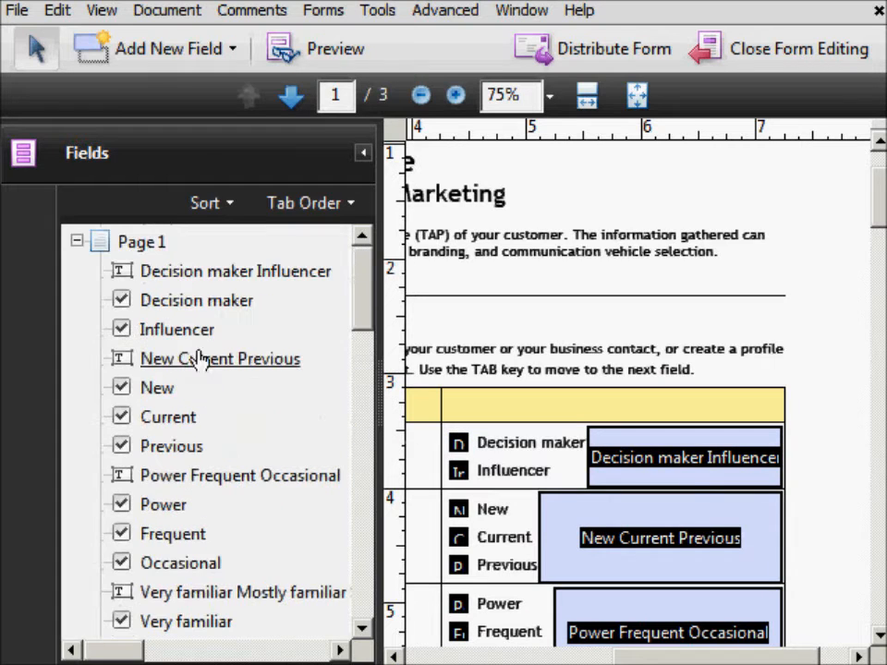
{"action": "left_click", "coordinate": [198, 301]}
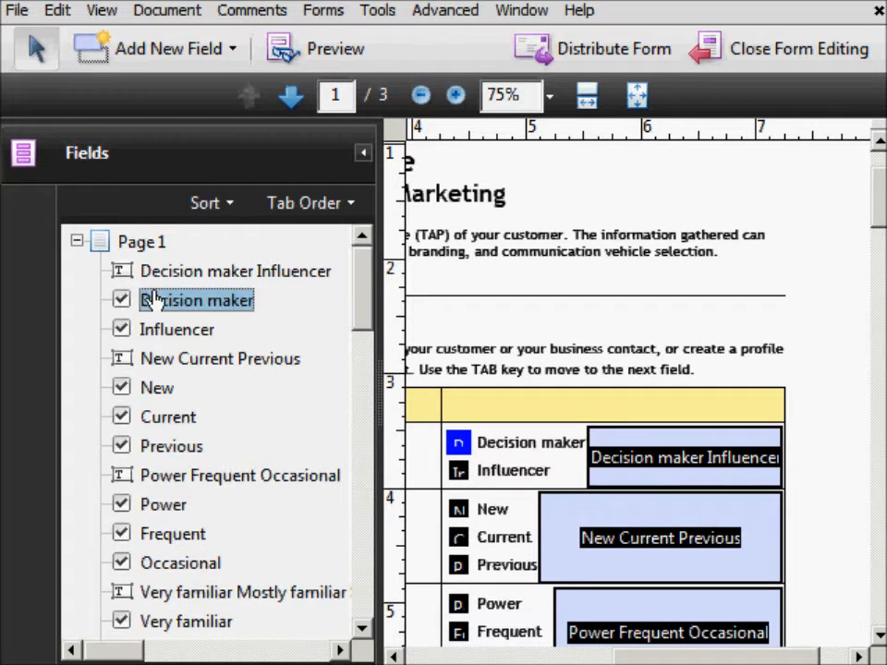
{"action": "left_click", "coordinate": [500, 478]}
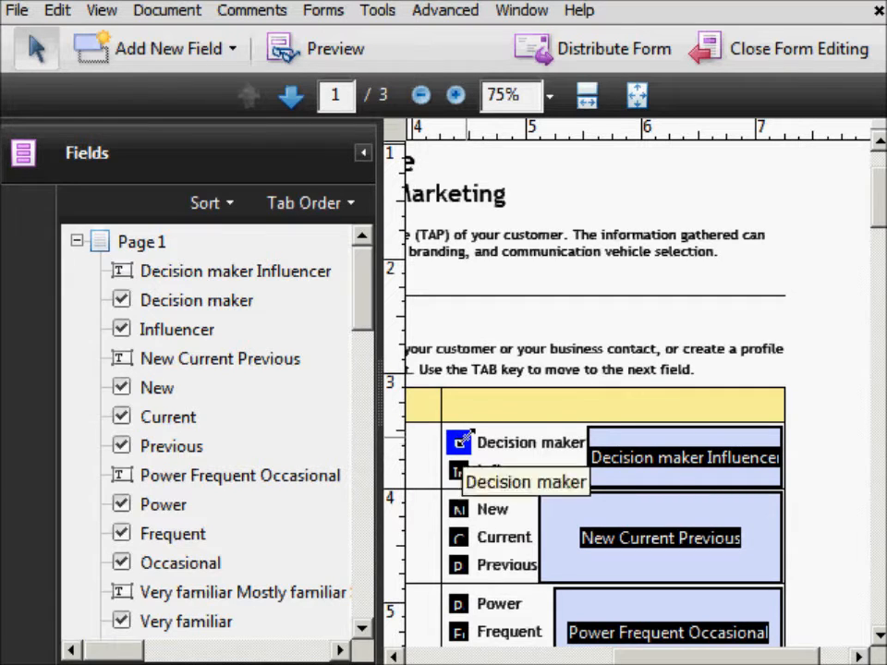
{"action": "left_click", "coordinate": [651, 459]}
{"action": "right_click", "coordinate": [651, 462]}
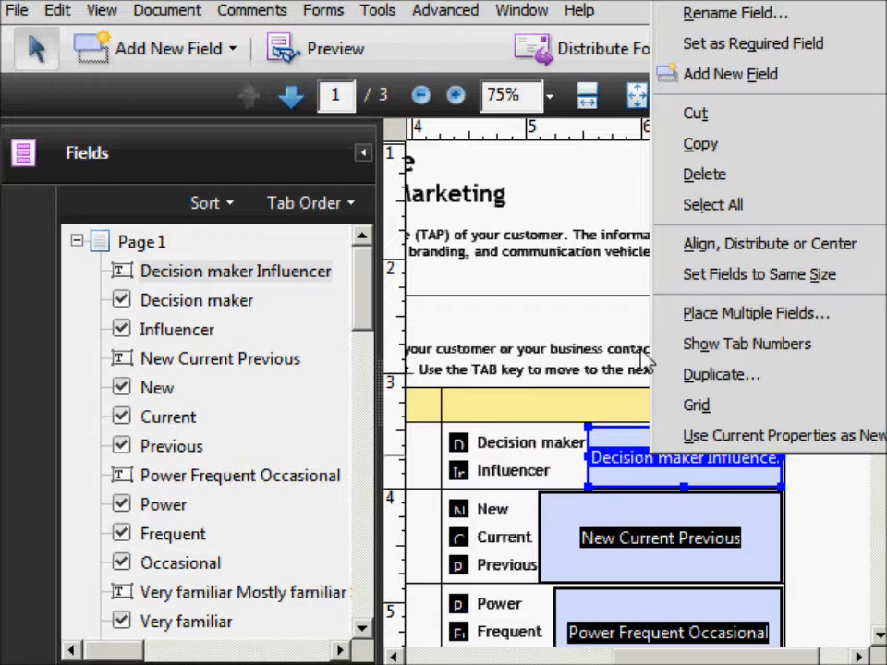
{"action": "left_click", "coordinate": [684, 177]}
- Delete the New Current Previous text field
{"action": "scroll", "coordinate": [683, 184], "scroll_direction": "down", "scroll_amount": 5}
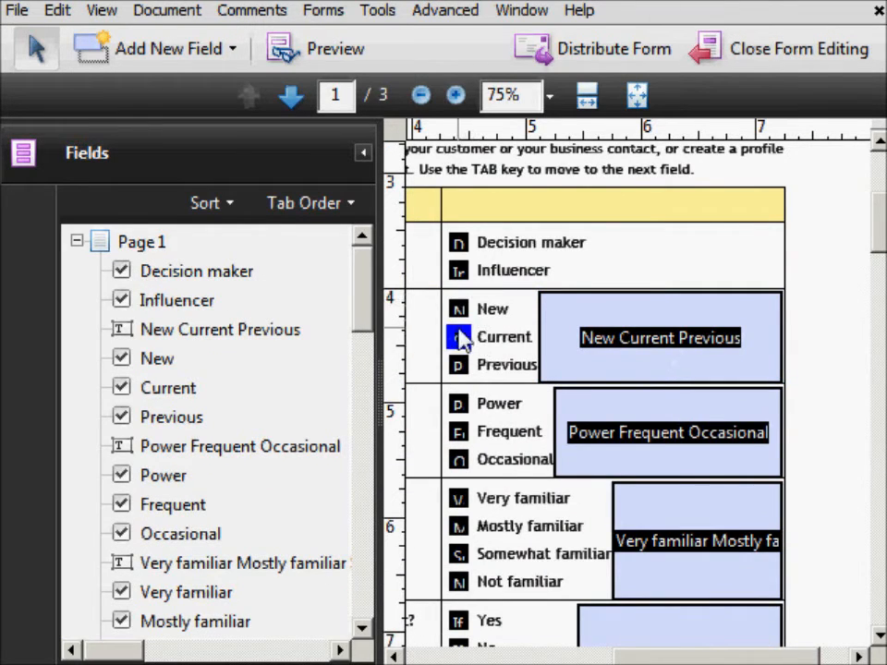
{"action": "right_click", "coordinate": [665, 336]}
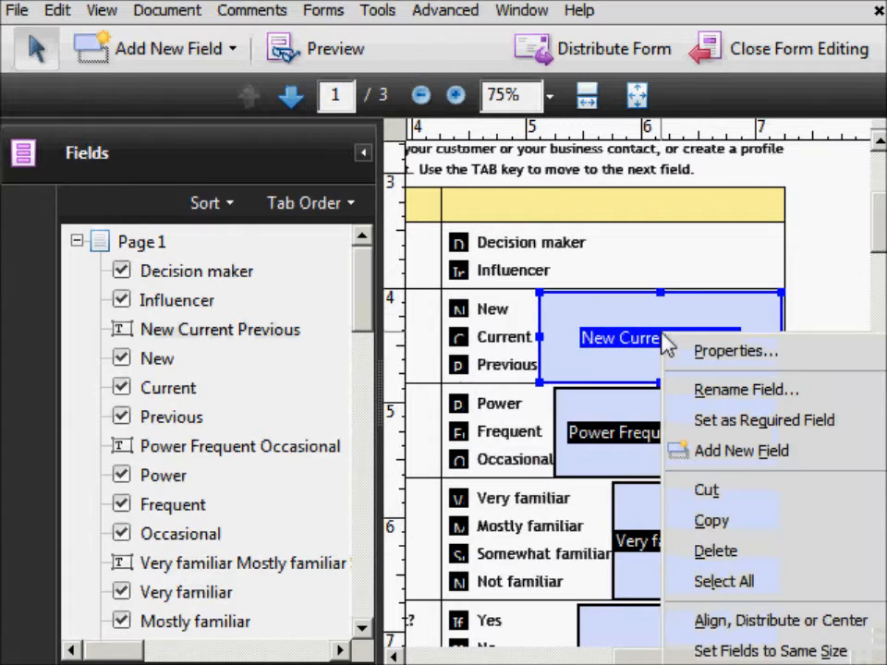
{"action": "left_click", "coordinate": [711, 552]}
{"action": "left_click", "coordinate": [674, 500]}
- Delete the Power Frequent Occasional and Very familiar Mostly familiar text fields
{"action": "left_click", "coordinate": [660, 432]}
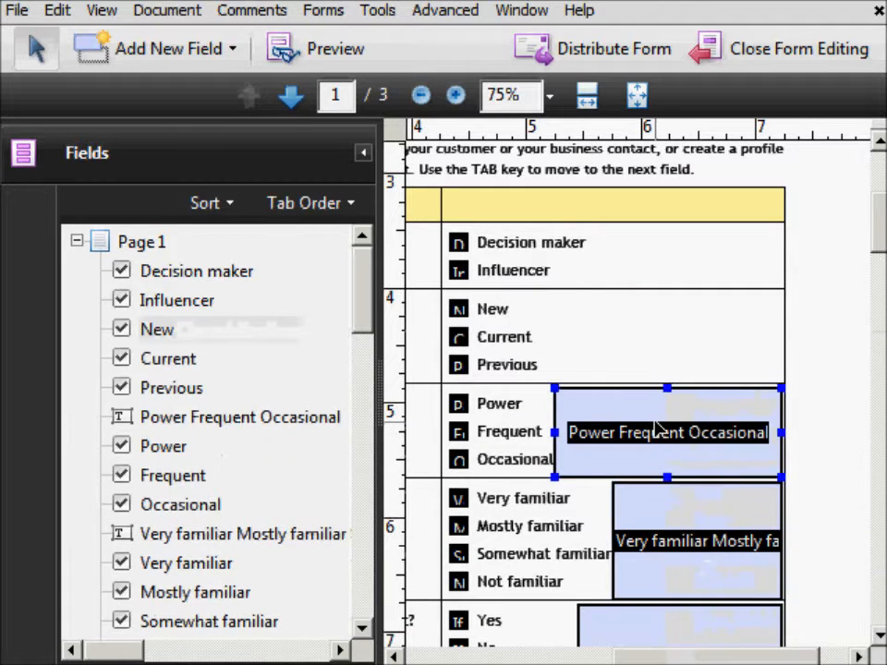
{"action": "right_click", "coordinate": [659, 434]}
{"action": "left_click", "coordinate": [709, 141]}
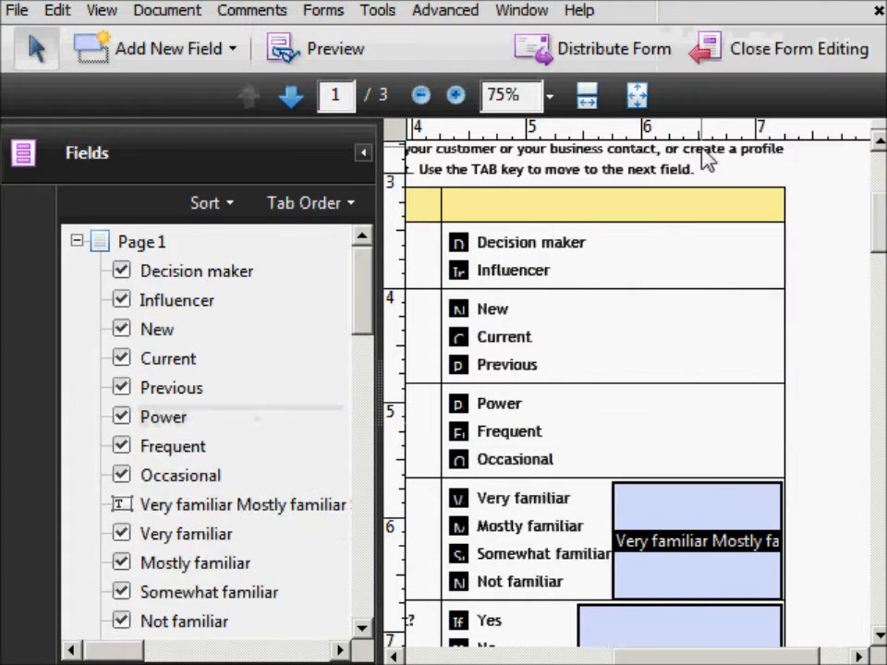
{"action": "left_click", "coordinate": [679, 522]}
{"action": "right_click", "coordinate": [679, 522]}
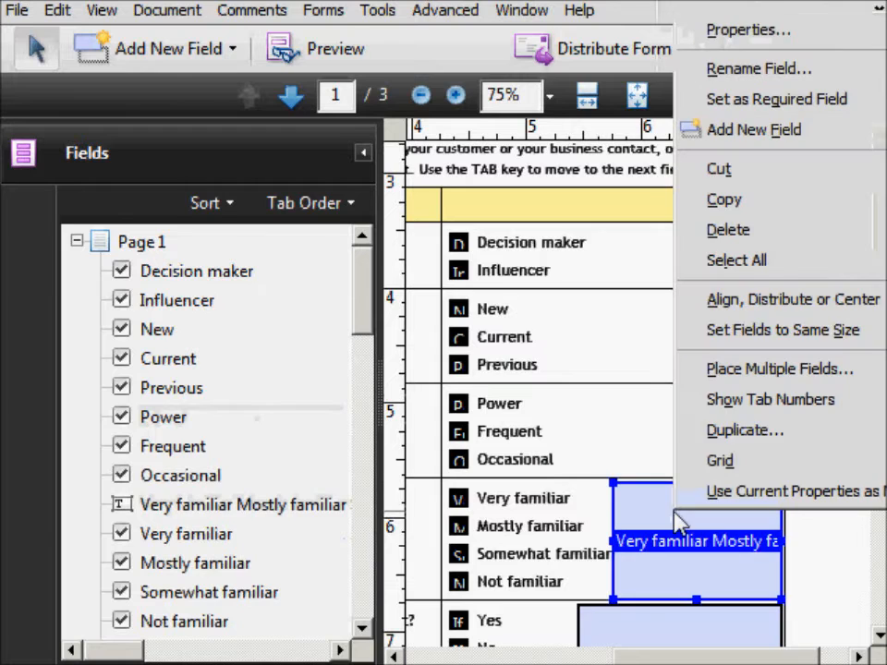
{"action": "left_click", "coordinate": [695, 231]}
- Shrink the Yes No If yes which one field so it sits only beside the "If yes, which one?" line
{"action": "scroll", "coordinate": [674, 282], "scroll_direction": "down", "scroll_amount": 4}
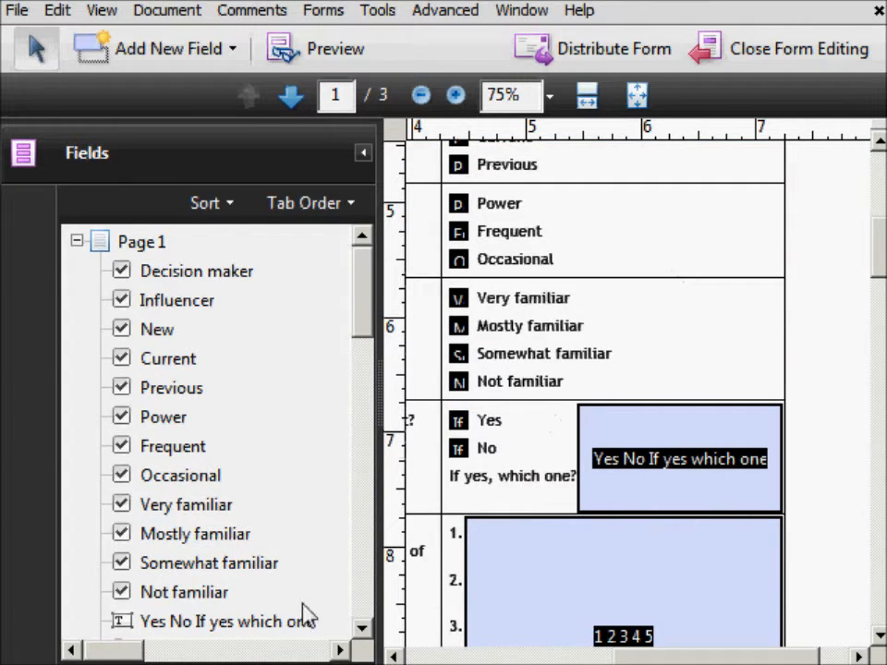
{"action": "left_click", "coordinate": [459, 421]}
{"action": "scroll", "coordinate": [240, 582], "scroll_direction": "down", "scroll_amount": 2}
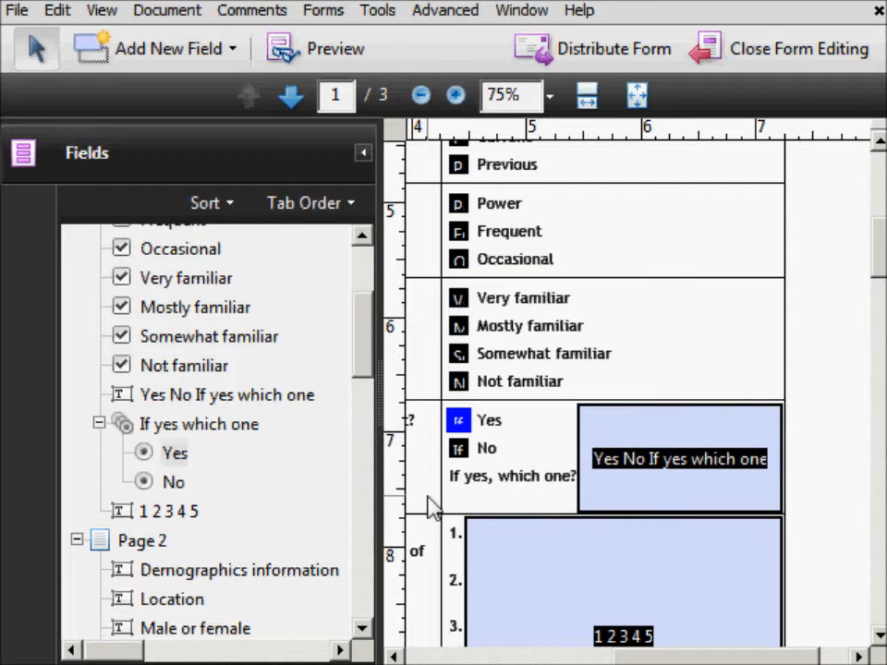
{"action": "left_click", "coordinate": [617, 442]}
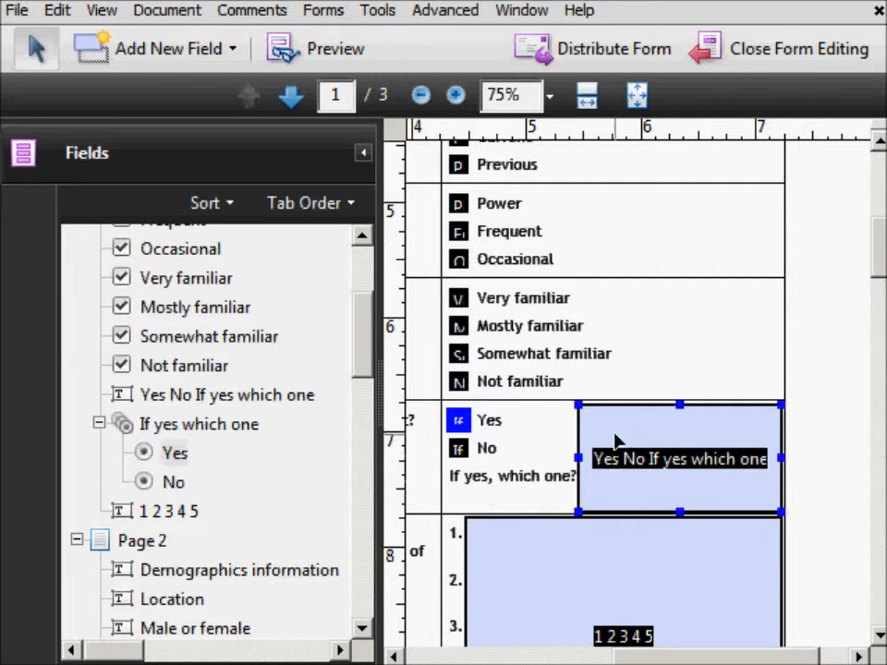
{"action": "left_click_drag", "start_coordinate": [677, 406], "coordinate": [671, 480]}
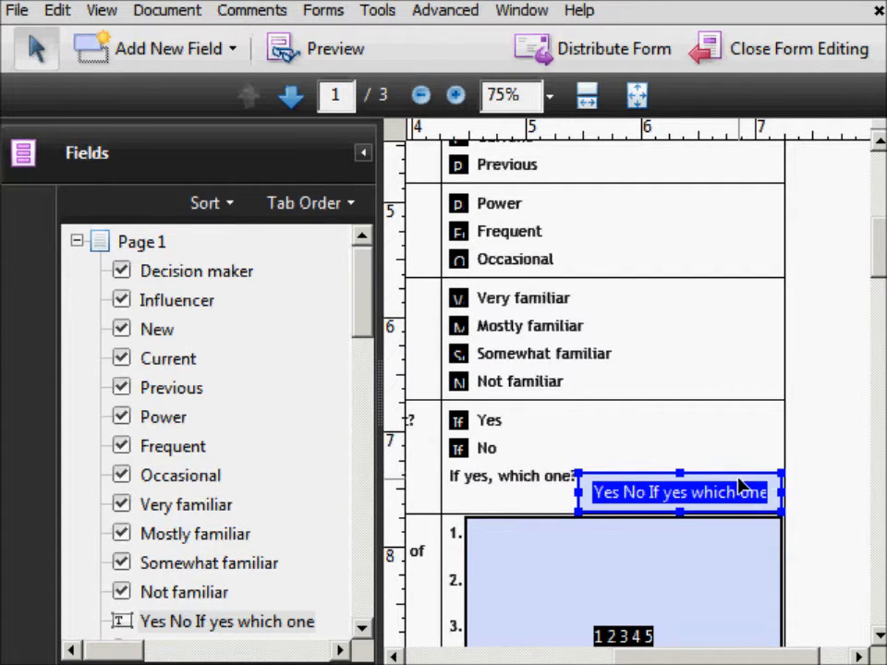
{"action": "scroll", "coordinate": [739, 487], "scroll_direction": "down", "scroll_amount": 3}
{"action": "left_click_drag", "start_coordinate": [658, 658], "coordinate": [634, 623]}
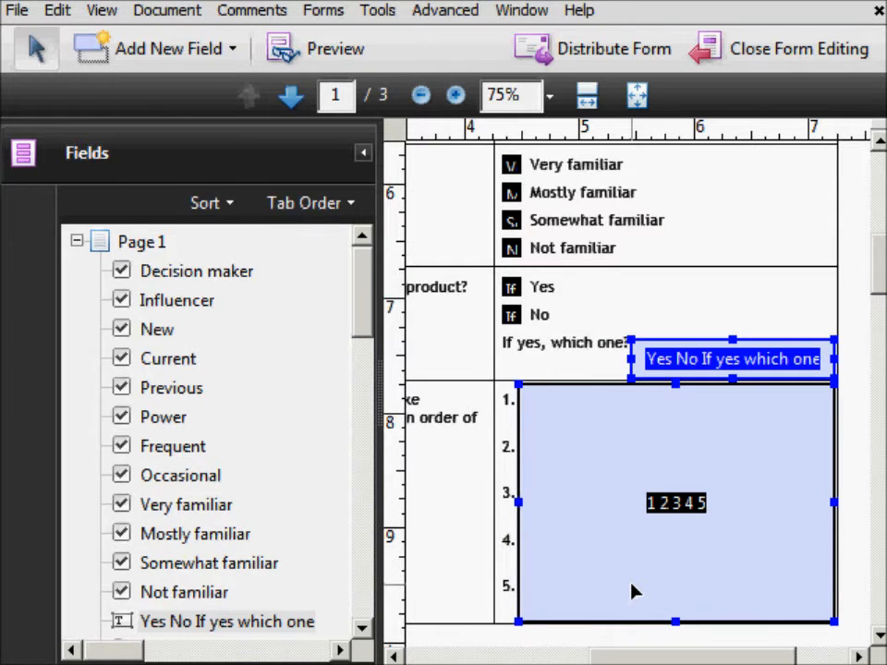
{"action": "scroll", "coordinate": [633, 591], "scroll_direction": "up", "scroll_amount": 1}
{"action": "scroll", "coordinate": [633, 591], "scroll_direction": "down", "scroll_amount": 2}
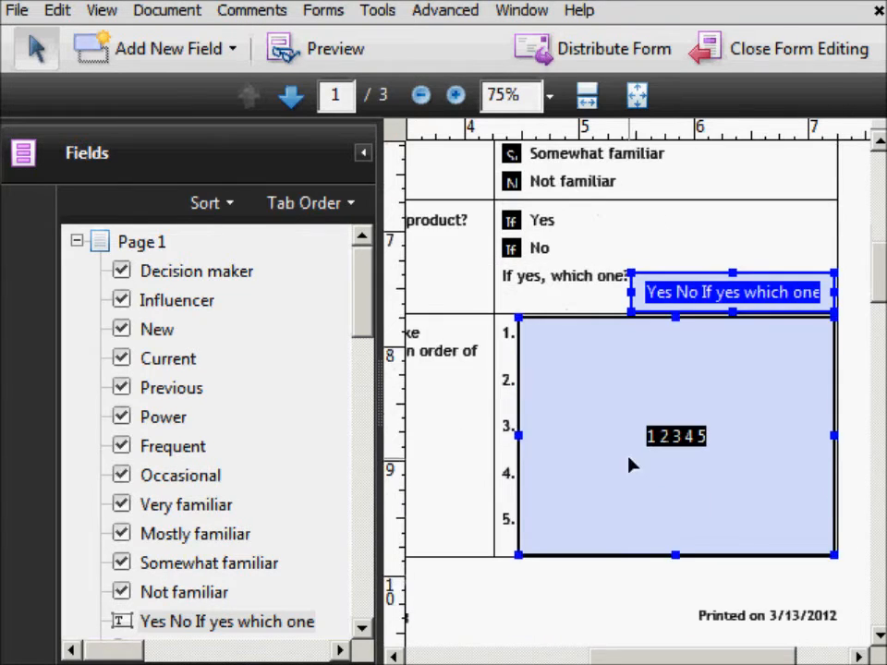
- Shrink the 1 2 3 4 5 field so it sits only beside line 1
{"action": "left_click", "coordinate": [628, 464]}
{"action": "left_click_drag", "start_coordinate": [677, 554], "coordinate": [669, 356]}
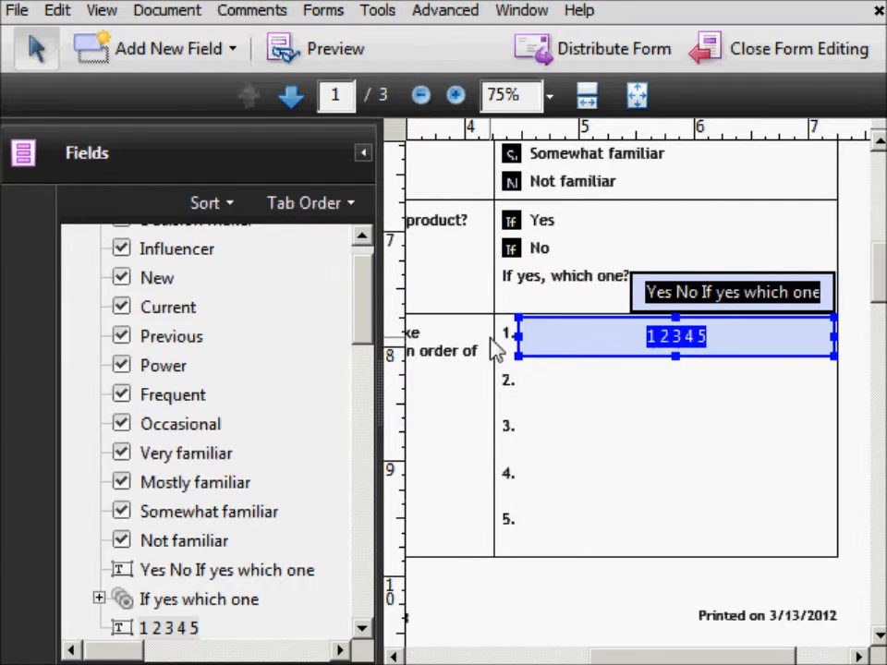
- Copy the 1 2 3 4 5 field and paste a duplicate aligned beside line 2
{"action": "right_click", "coordinate": [739, 354]}
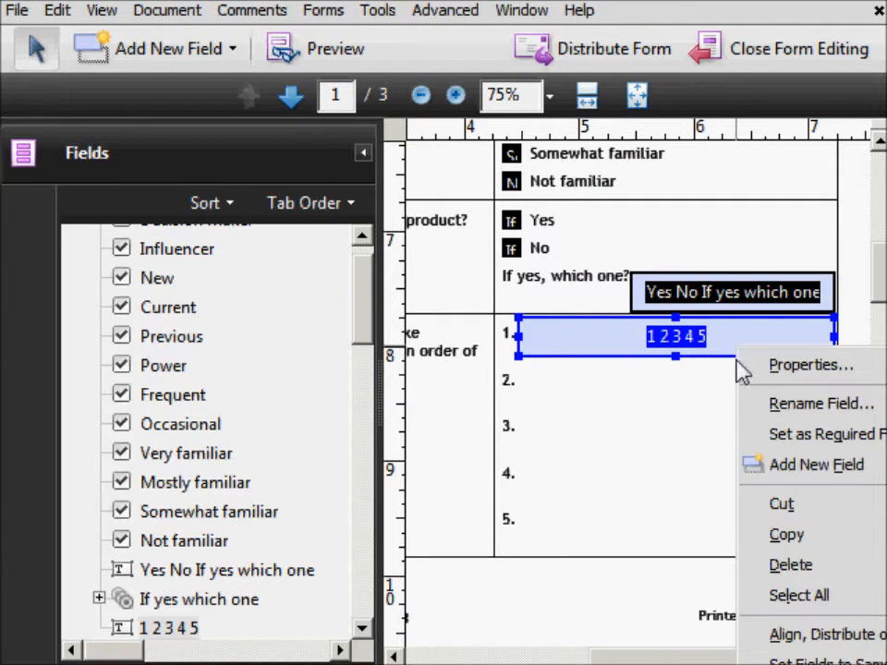
{"action": "left_click", "coordinate": [786, 536]}
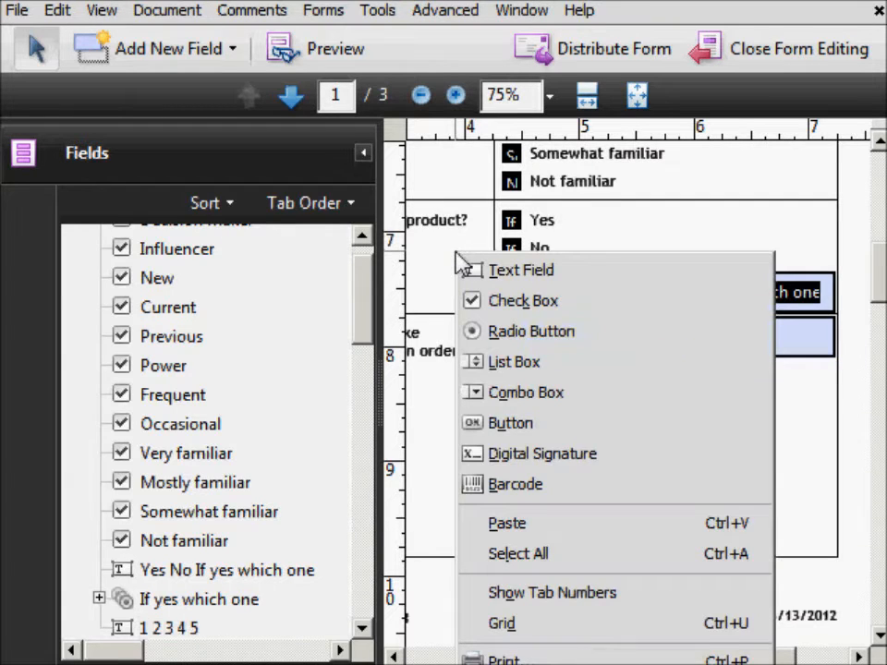
{"action": "left_click", "coordinate": [506, 522]}
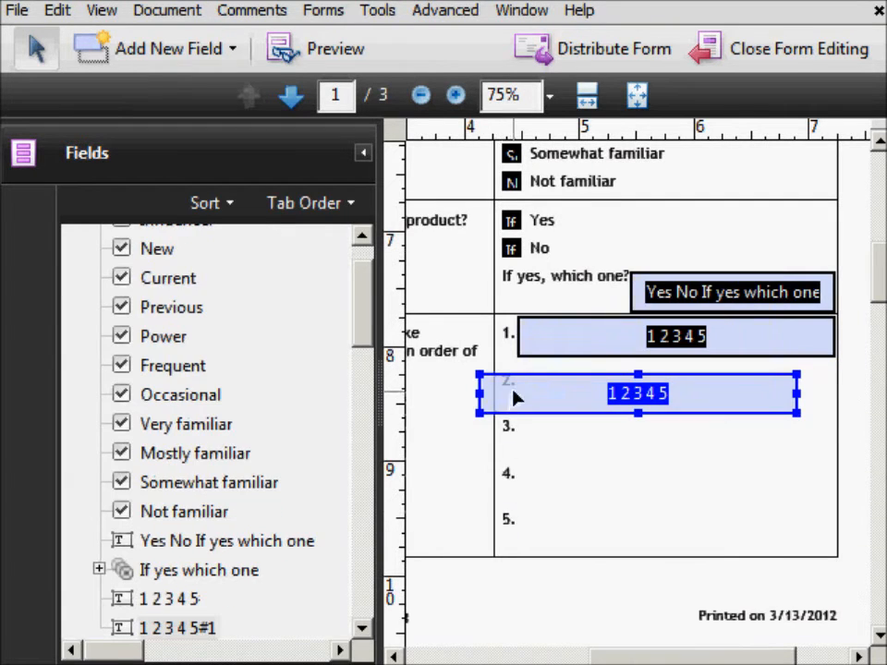
{"action": "left_click_drag", "start_coordinate": [526, 411], "coordinate": [562, 392]}
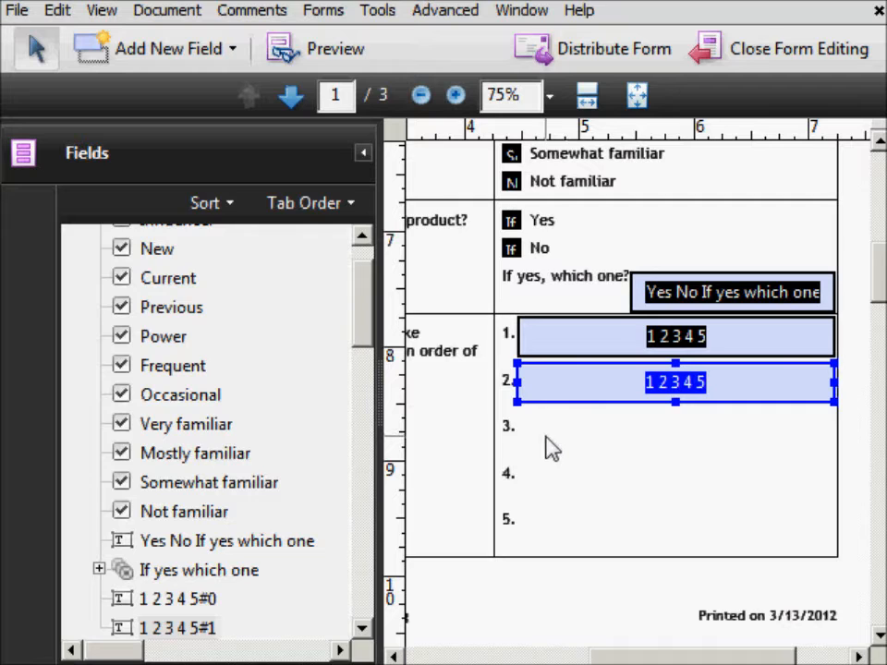
- Add a new text field beside line 3 and name it 12345
{"action": "right_click", "coordinate": [454, 407]}
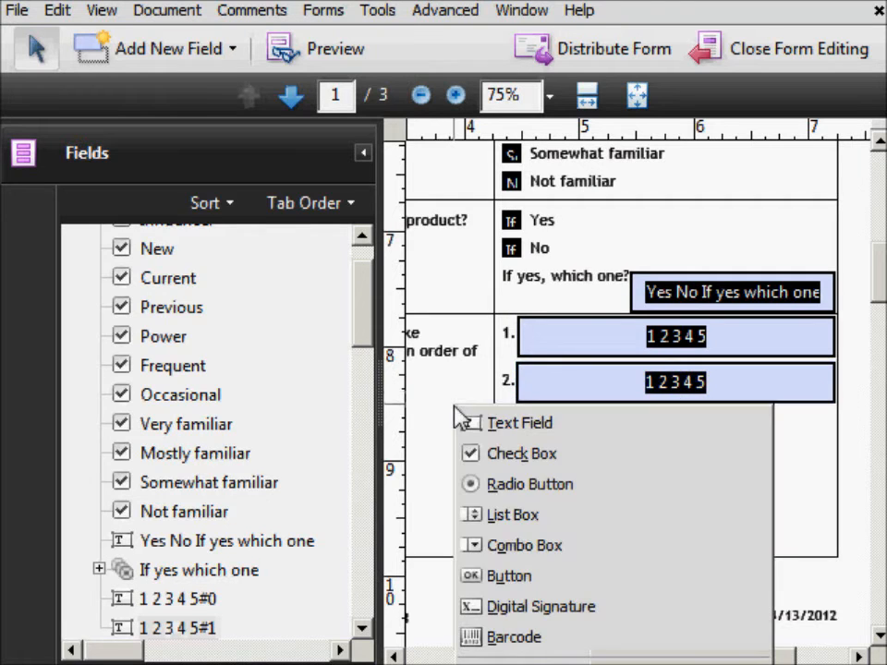
{"action": "left_click", "coordinate": [583, 427]}
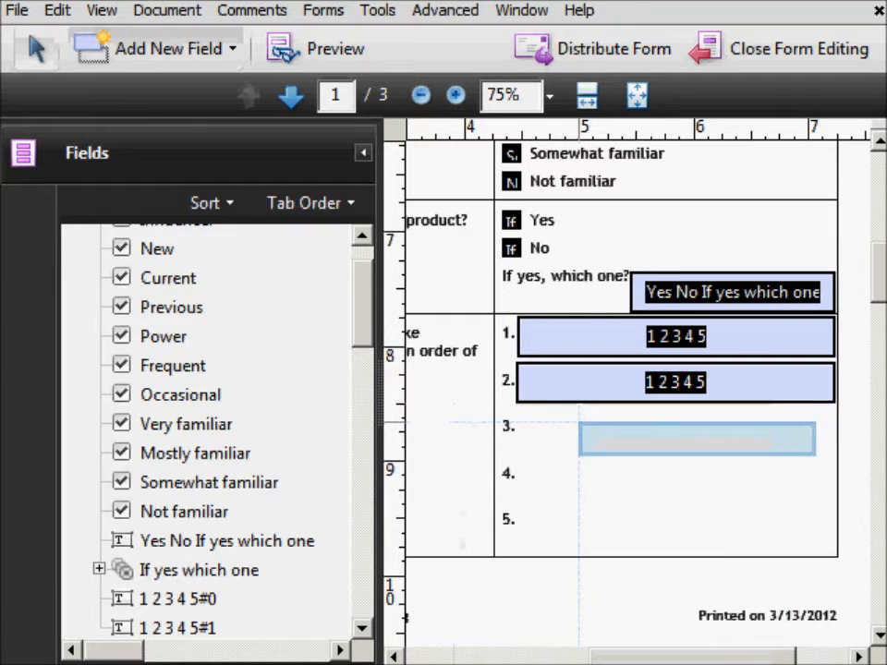
{"action": "left_click", "coordinate": [534, 420]}
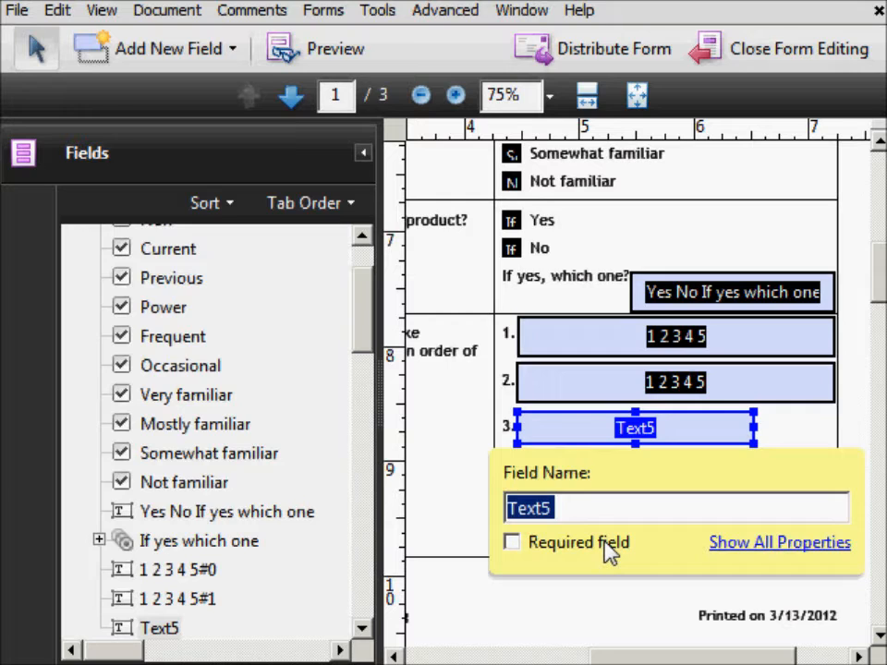
{"action": "type", "text": "12345"}
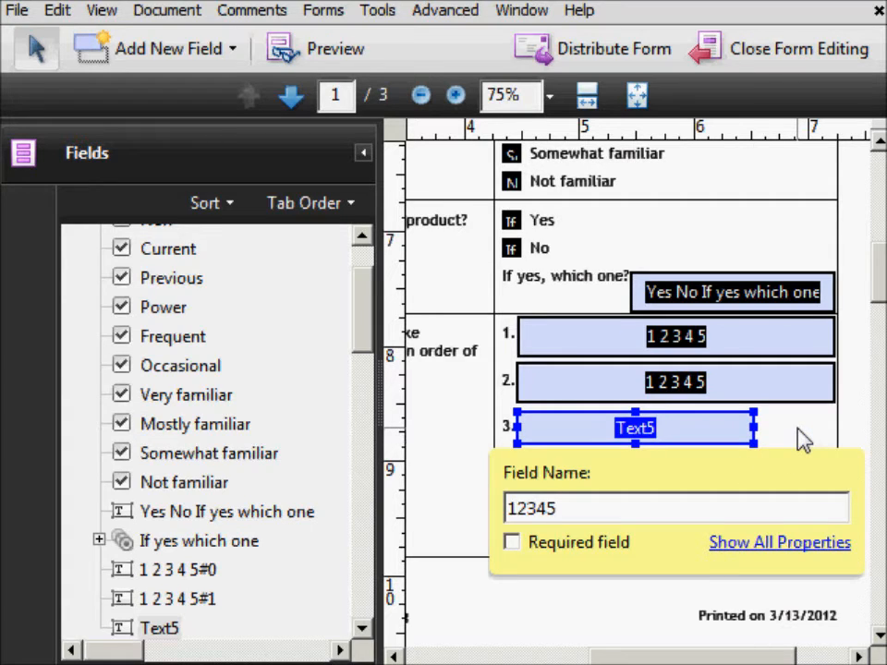
- Widen the line 3 field to reach the cell's right edge
{"action": "left_click", "coordinate": [801, 442]}
{"action": "left_click", "coordinate": [739, 432]}
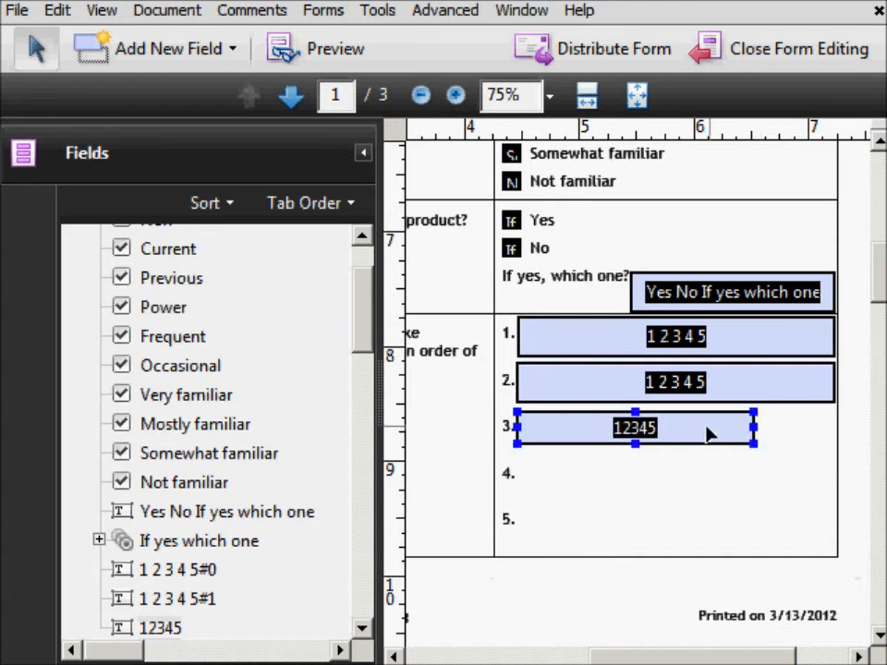
{"action": "left_click", "coordinate": [753, 426]}
{"action": "left_click_drag", "start_coordinate": [752, 425], "coordinate": [832, 427]}
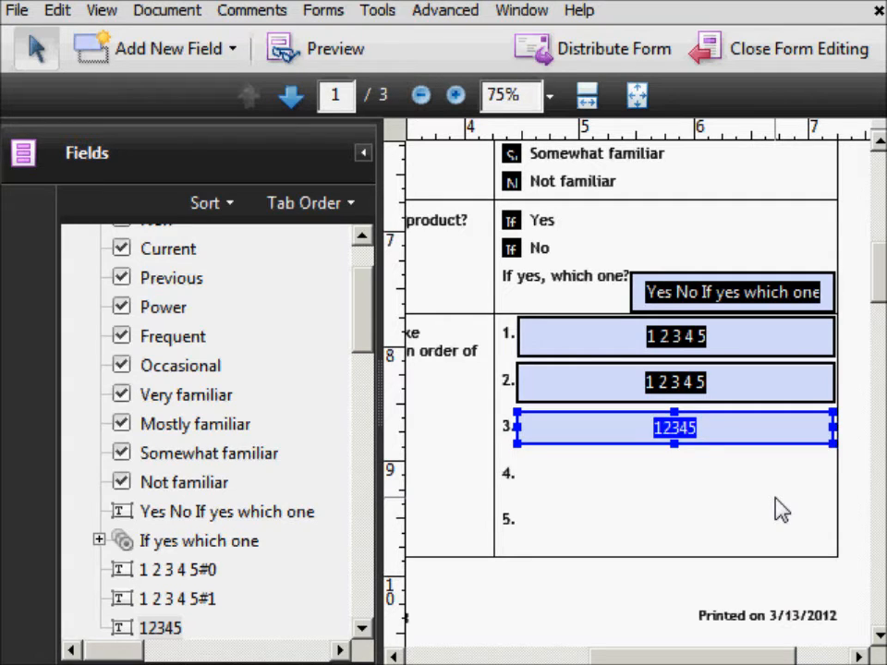
{"action": "left_click", "coordinate": [552, 610]}
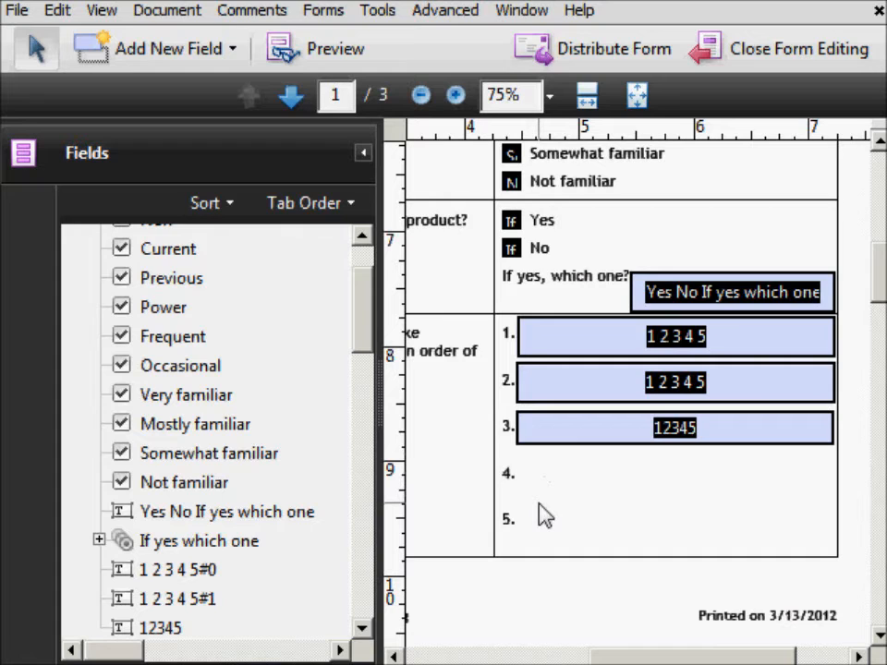
- Add a list box field beside lines 4 and 5
{"action": "right_click", "coordinate": [459, 399]}
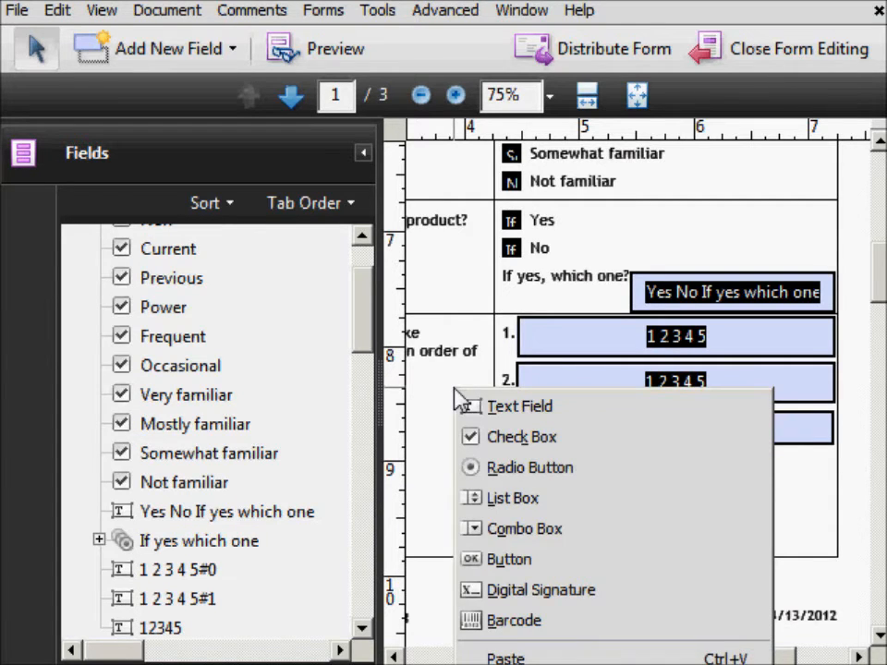
{"action": "left_click", "coordinate": [512, 498]}
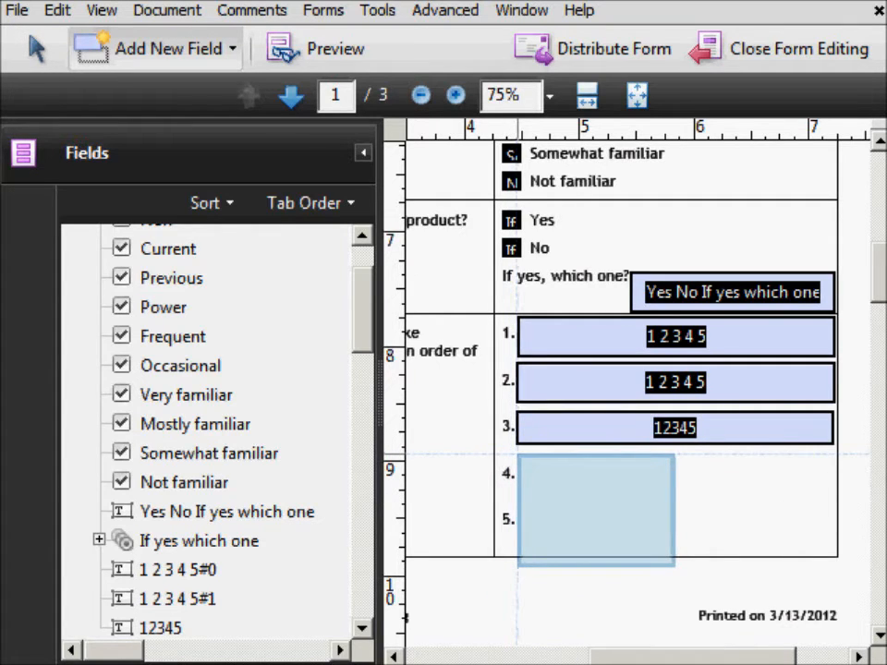
{"action": "left_click", "coordinate": [516, 454]}
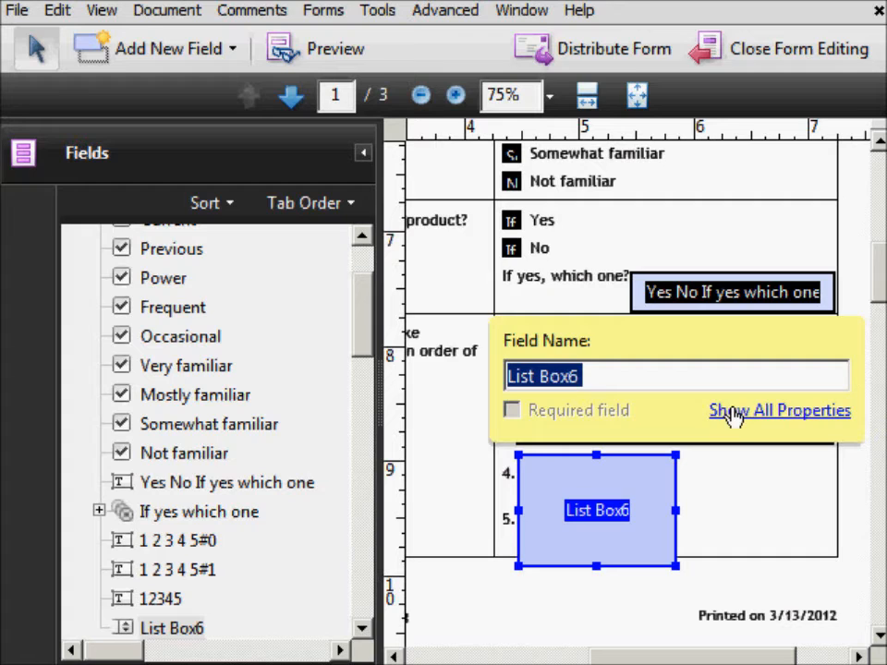
- Open the list box's full properties and add the list item "item one"
{"action": "left_click", "coordinate": [739, 423]}
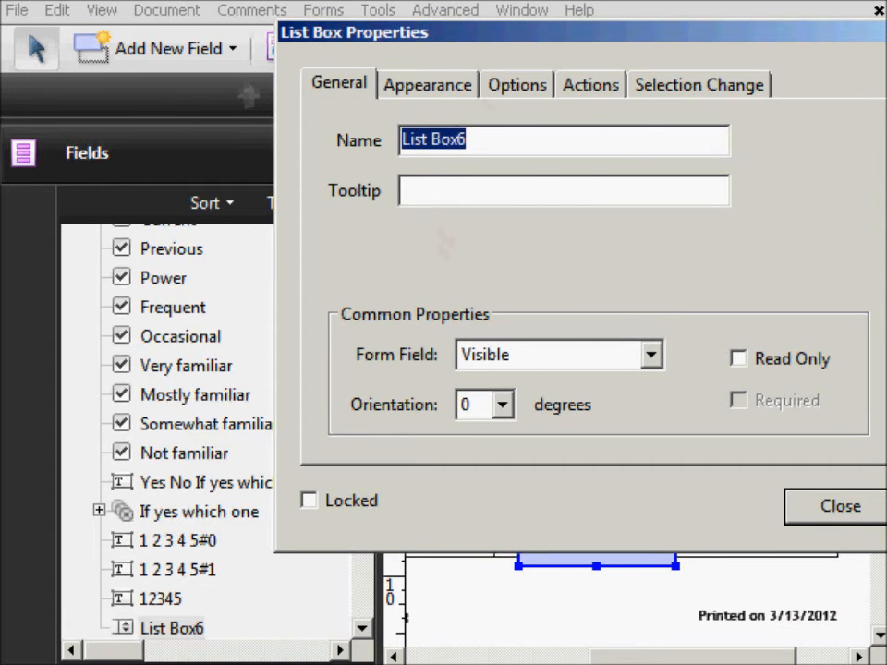
{"action": "left_click", "coordinate": [450, 88]}
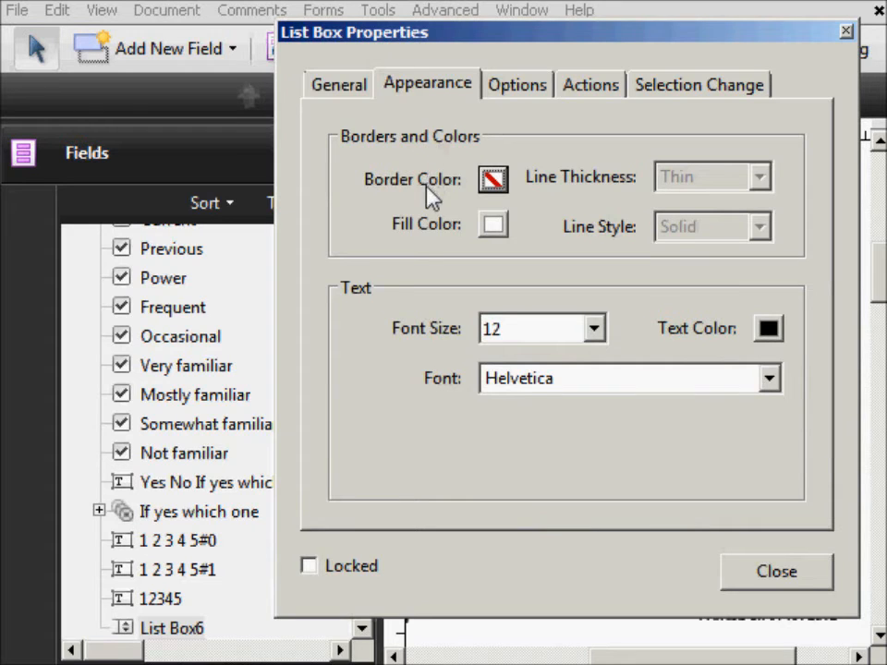
{"action": "left_click", "coordinate": [500, 92]}
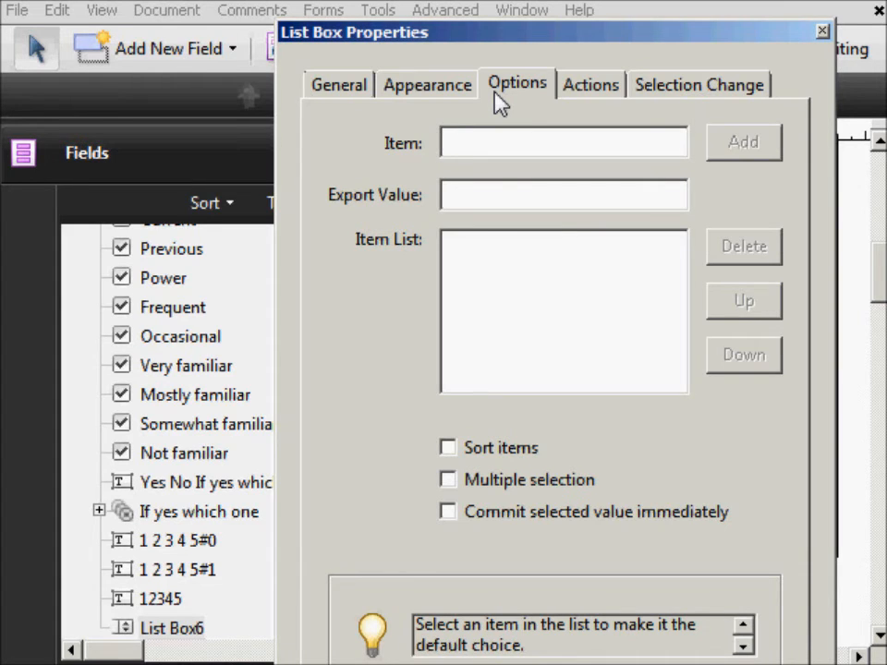
{"action": "type", "text": "item "}
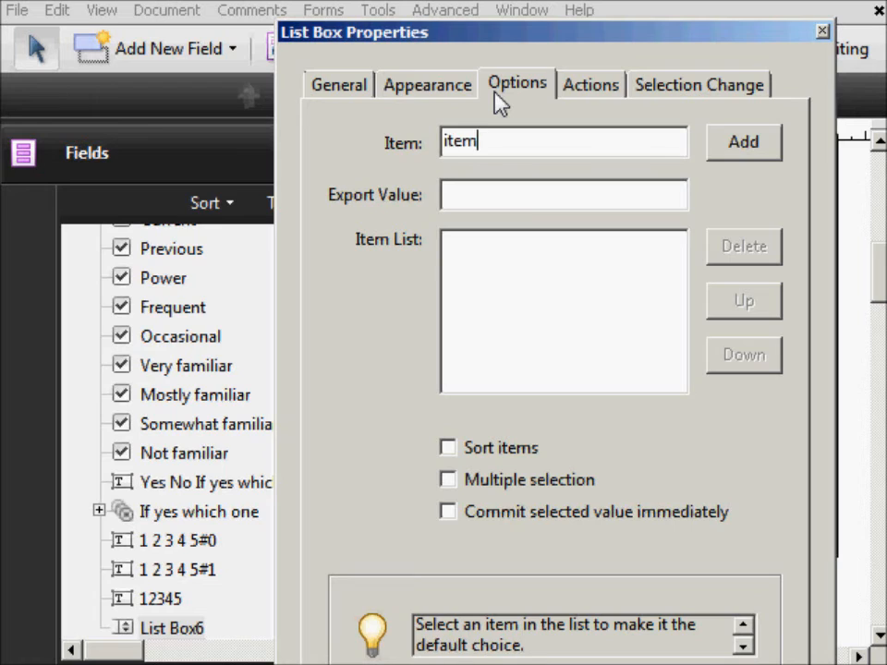
{"action": "type", "text": "one"}
{"action": "left_click", "coordinate": [763, 152]}
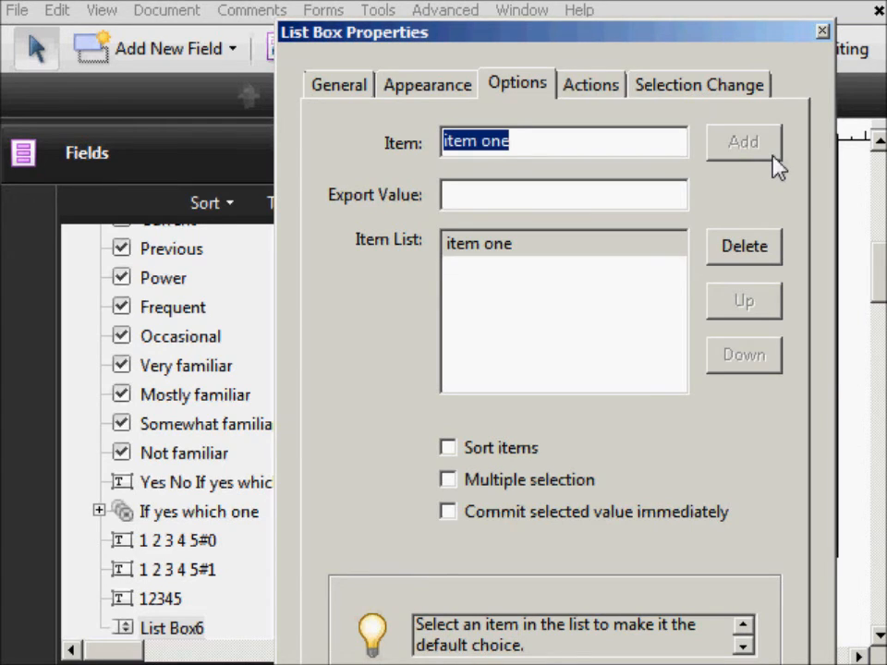
- Add a second list item "item two" to the list box
{"action": "key", "text": "End"}
{"action": "key", "text": "BackSpace"}
{"action": "key", "text": "BackSpace"}
{"action": "key", "text": "BackSpace"}
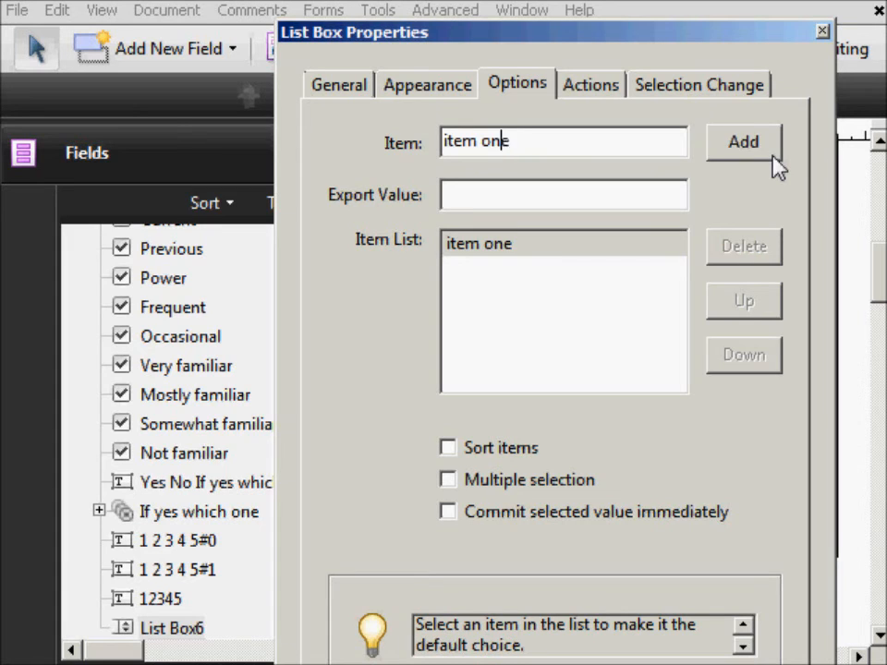
{"action": "type", "text": "two"}
{"action": "left_click", "coordinate": [776, 155]}
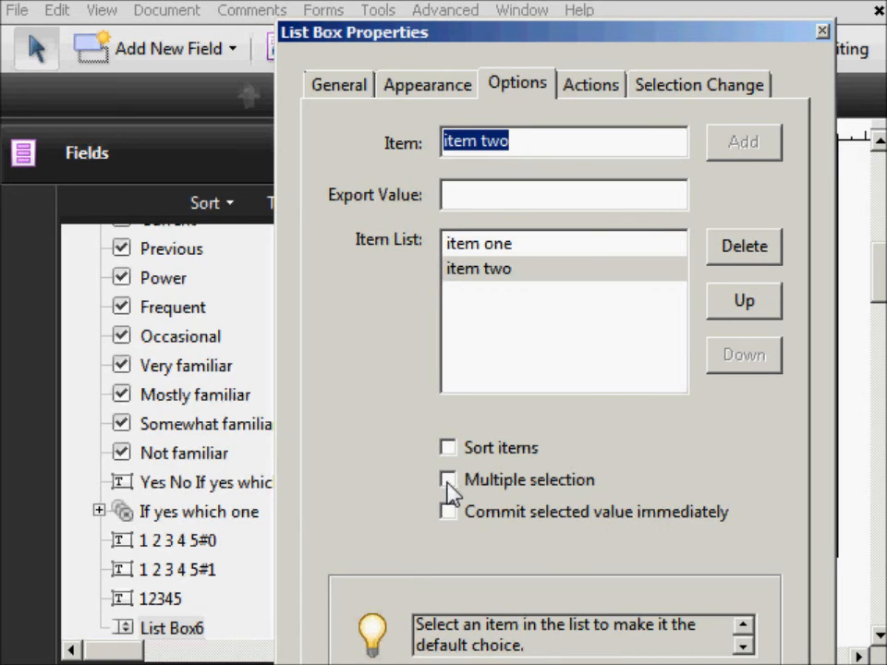
- Enable multiple selection for the list box and close its properties
{"action": "left_click", "coordinate": [448, 479]}
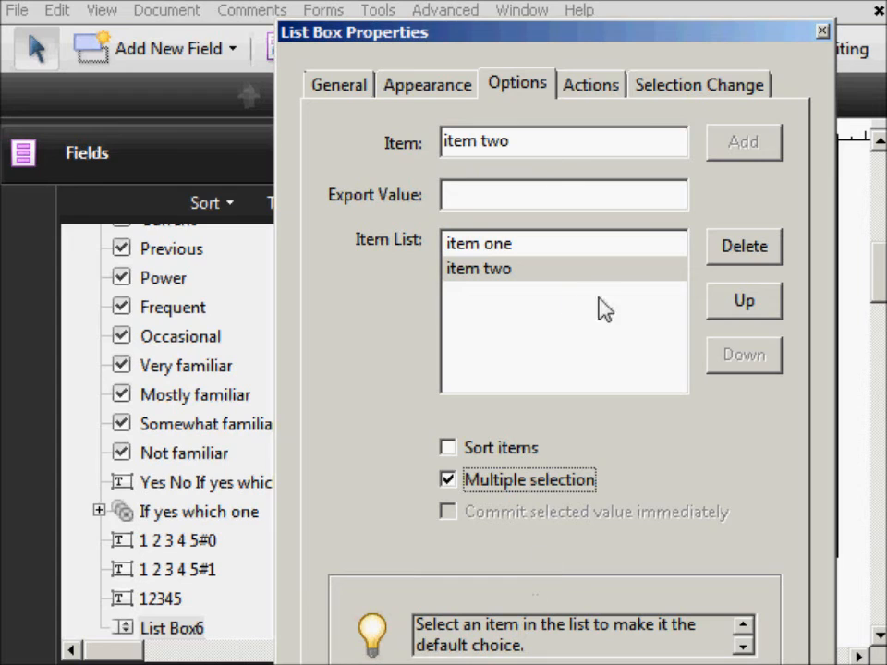
{"action": "left_click", "coordinate": [581, 93]}
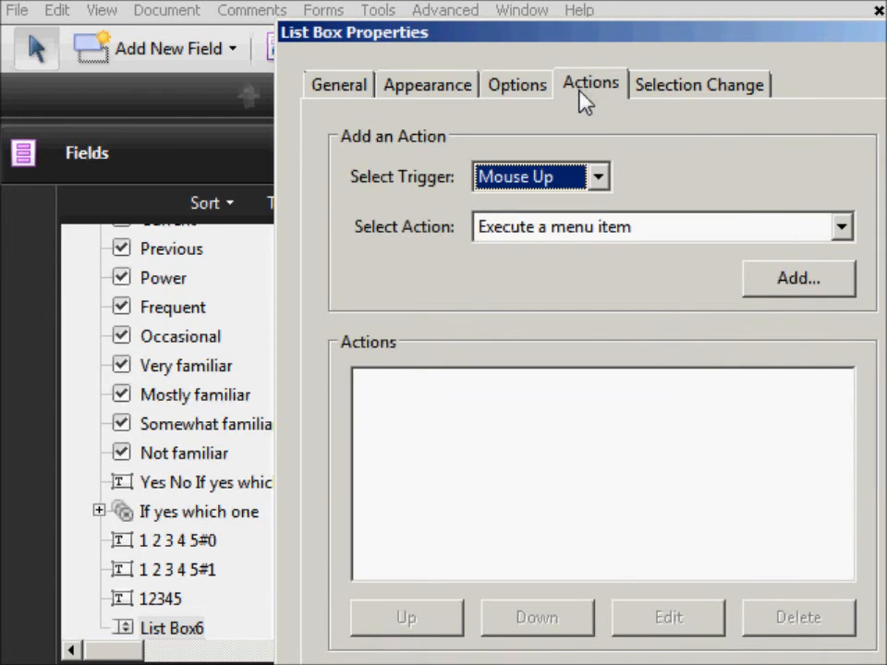
{"action": "left_click", "coordinate": [699, 90]}
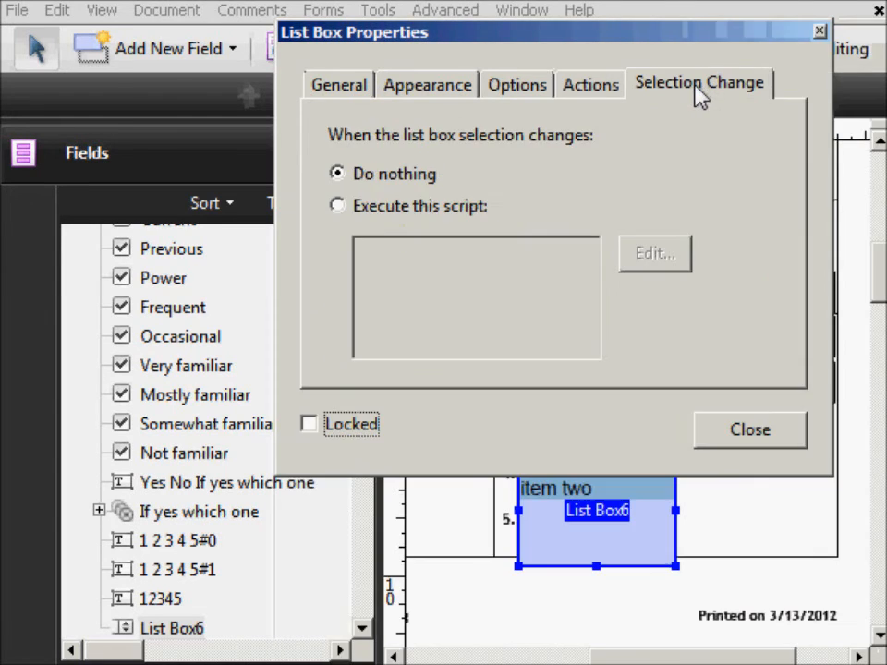
{"action": "left_click", "coordinate": [771, 435]}
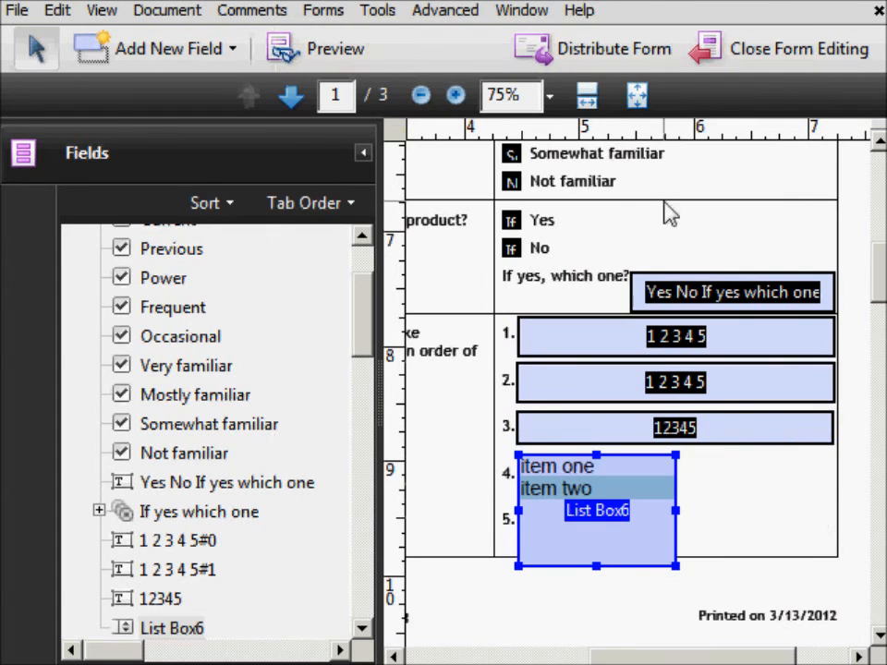
- Preview the form and check the Decision maker and Influencer boxes
{"action": "left_click", "coordinate": [635, 97]}
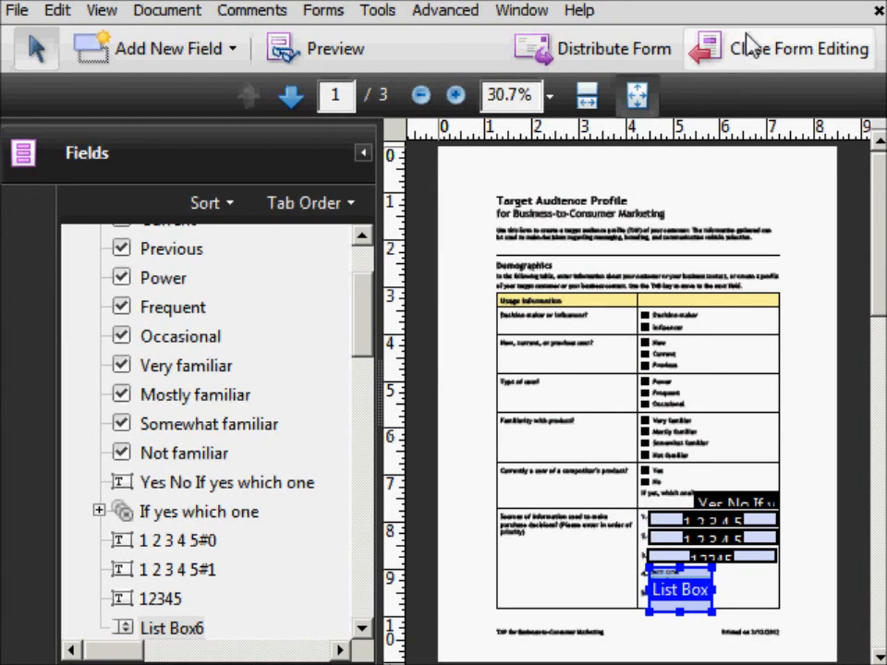
{"action": "left_click", "coordinate": [796, 63]}
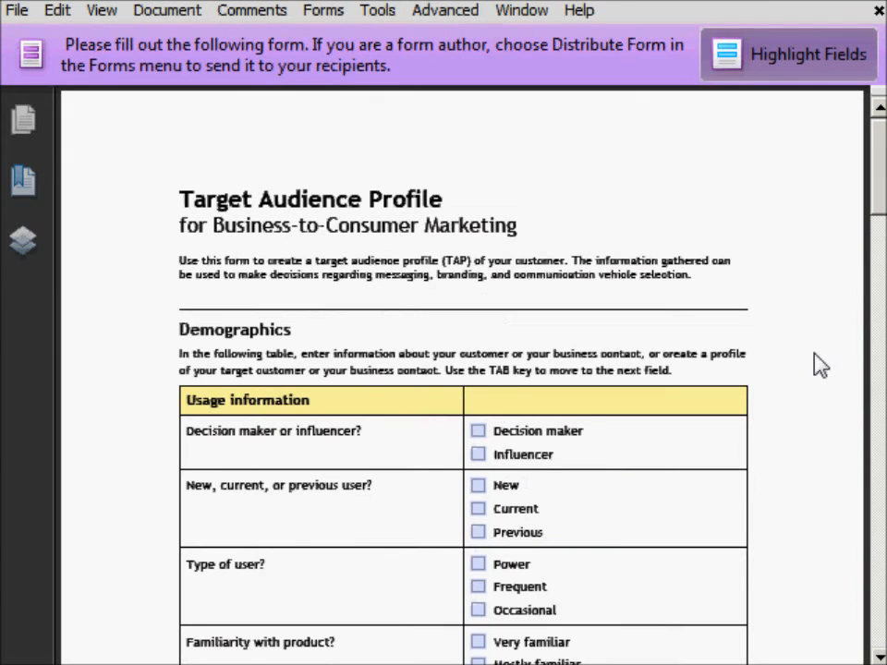
{"action": "left_click", "coordinate": [477, 430]}
{"action": "left_click", "coordinate": [478, 453]}
{"action": "scroll", "coordinate": [587, 522], "scroll_direction": "down", "scroll_amount": 5}
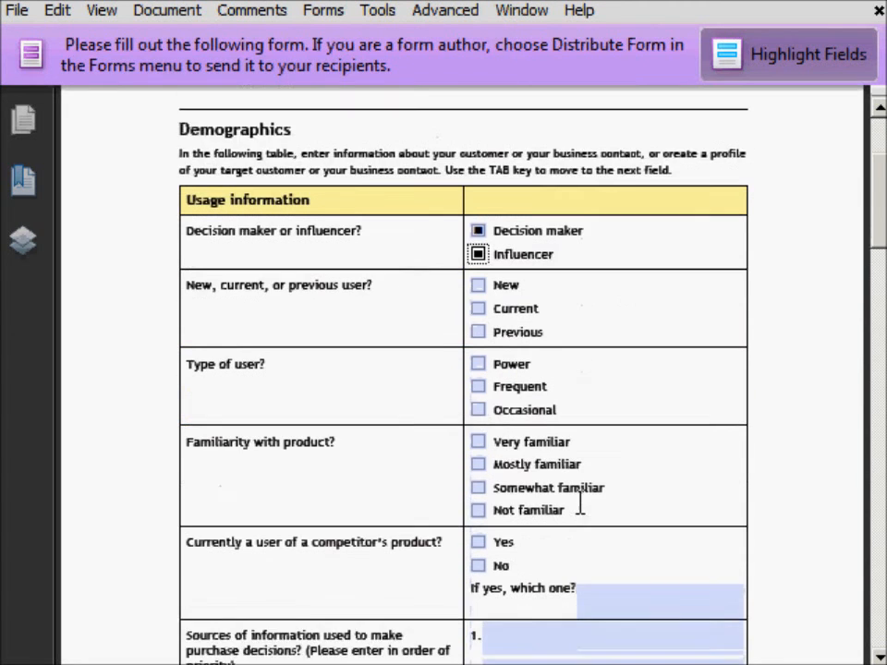
- Check the No box and enter "answer" in the If yes, which one field
{"action": "left_click", "coordinate": [478, 475]}
{"action": "left_click", "coordinate": [477, 498]}
{"action": "scroll", "coordinate": [581, 494], "scroll_direction": "down", "scroll_amount": 1}
{"action": "scroll", "coordinate": [586, 499], "scroll_direction": "down", "scroll_amount": 1}
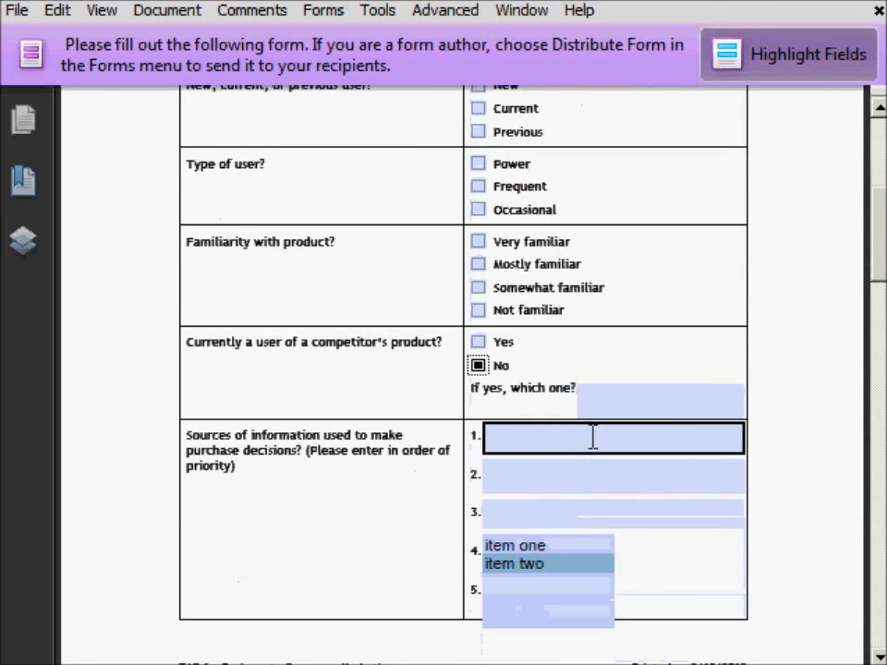
{"action": "type", "text": "answer"}
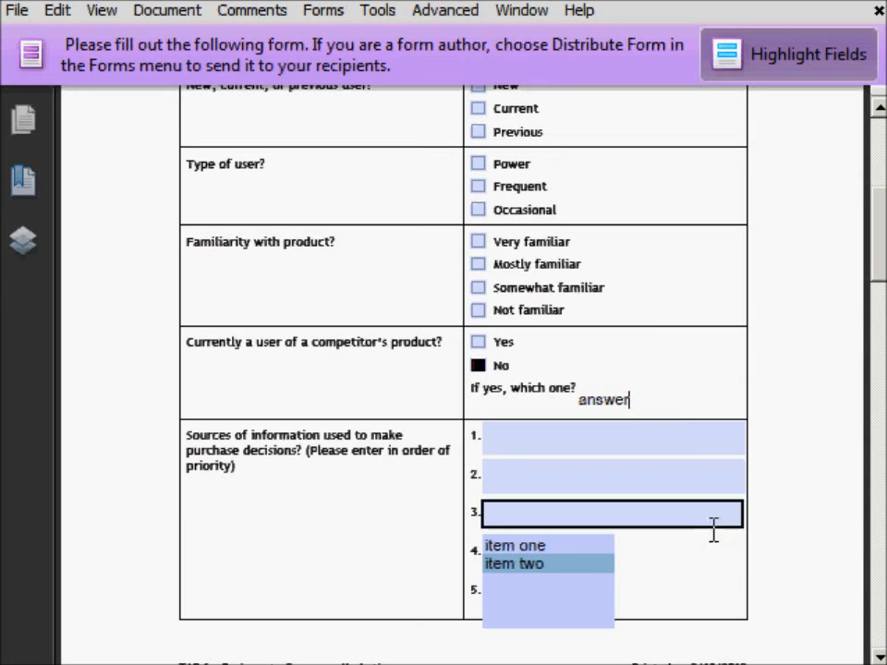
- Test the list box by selecting item one and item two together
{"action": "left_click", "coordinate": [707, 558]}
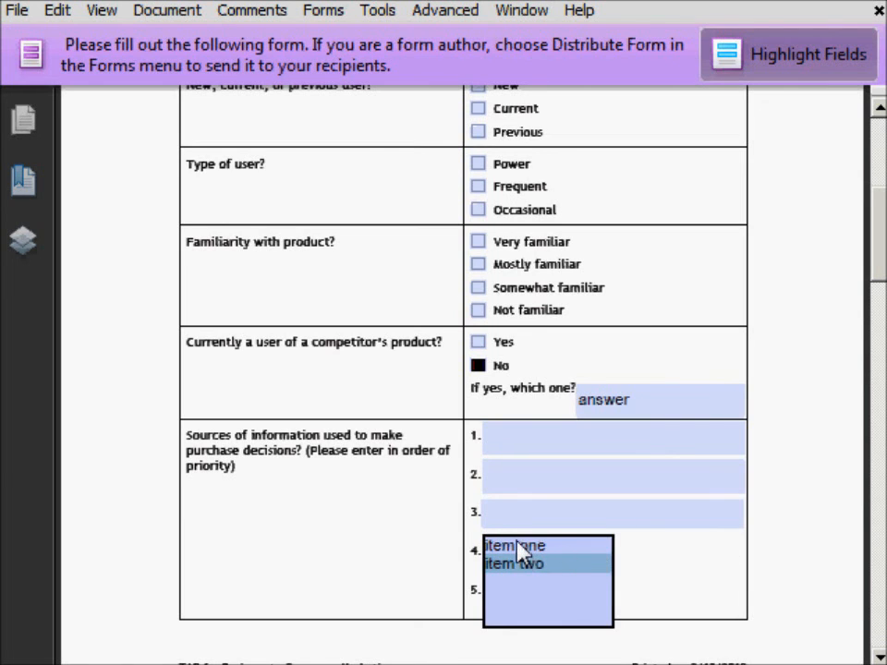
{"action": "left_click", "coordinate": [516, 543]}
{"action": "left_click", "coordinate": [643, 572]}
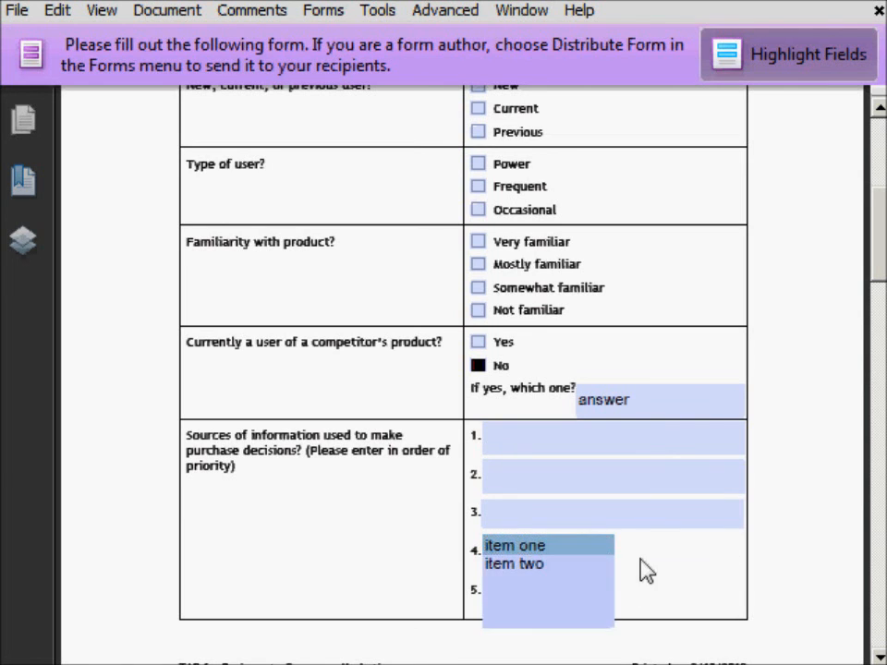
{"action": "left_click", "coordinate": [520, 565]}
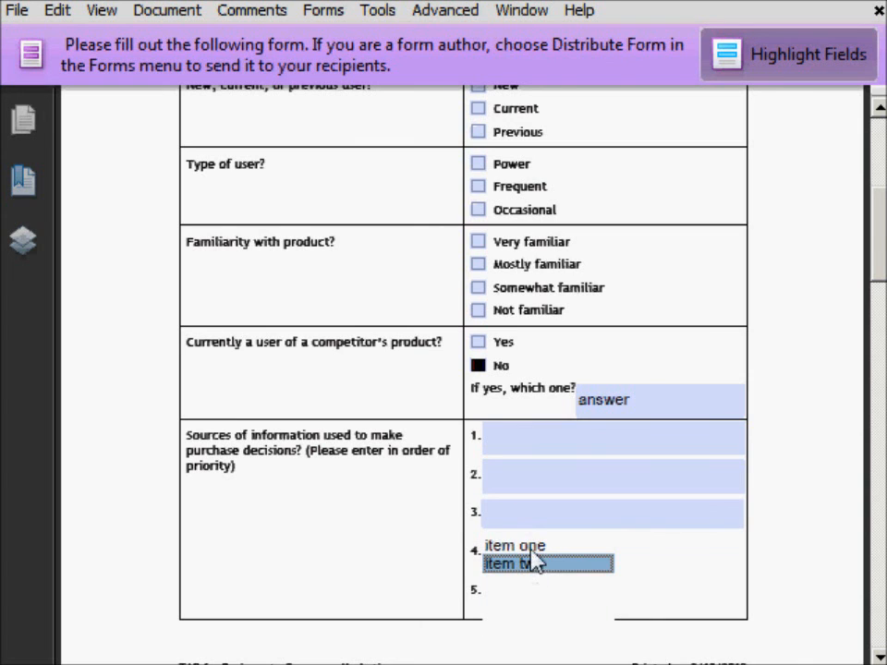
{"action": "left_click", "coordinate": [533, 549], "text": "ctrl"}
{"action": "left_click", "coordinate": [670, 576]}
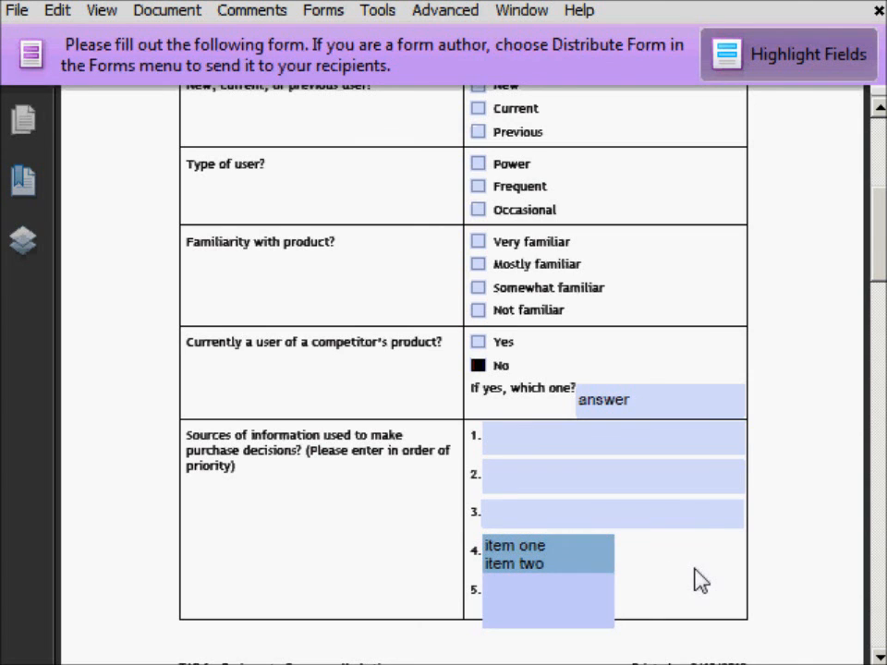
{"action": "scroll", "coordinate": [686, 582], "scroll_direction": "up", "scroll_amount": 2}
{"action": "scroll", "coordinate": [685, 582], "scroll_direction": "up", "scroll_amount": 4}
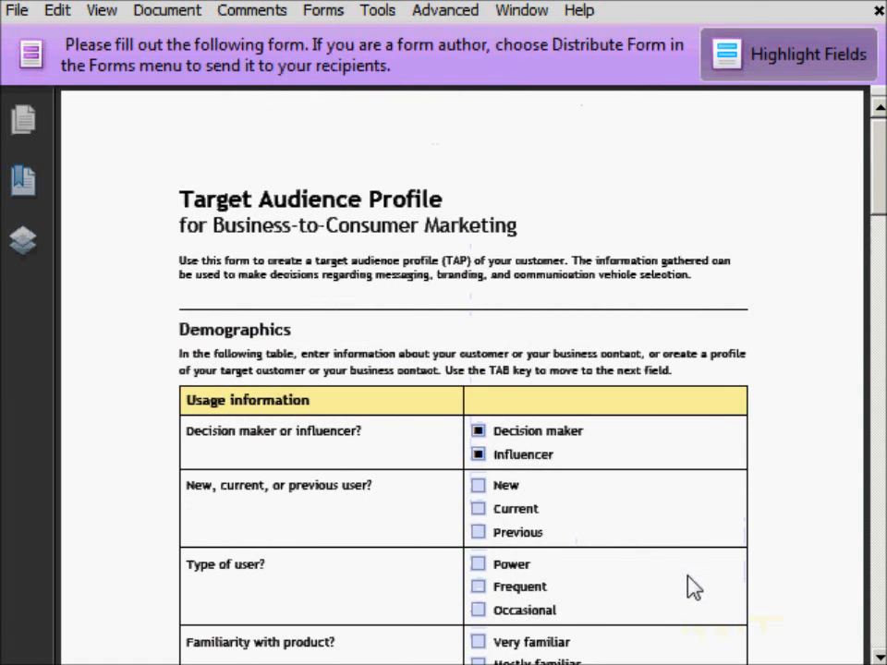